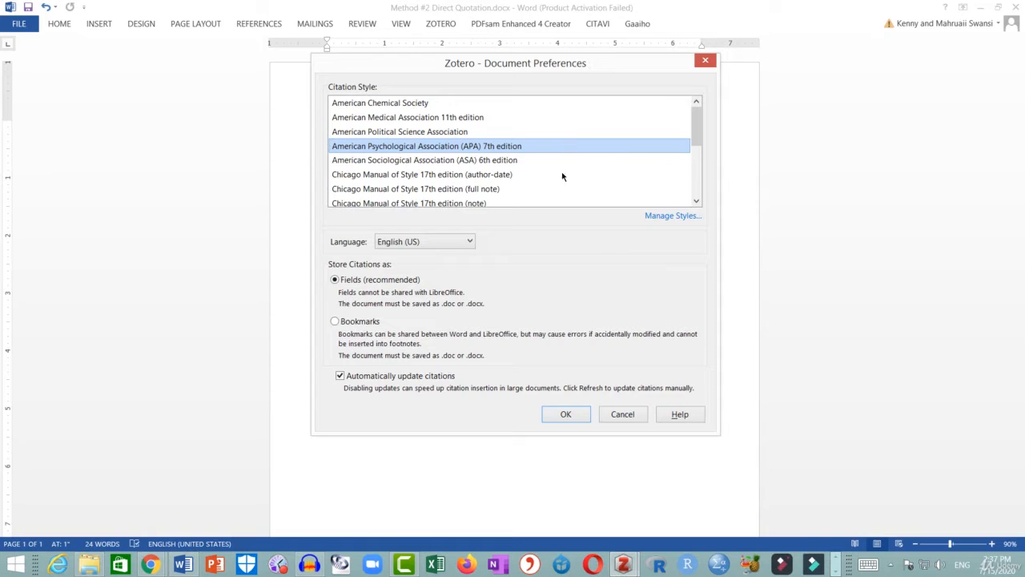
# Apply the American Psychological Association (APA) 7th edition citation style to the document.
pyautogui.click(565, 415)
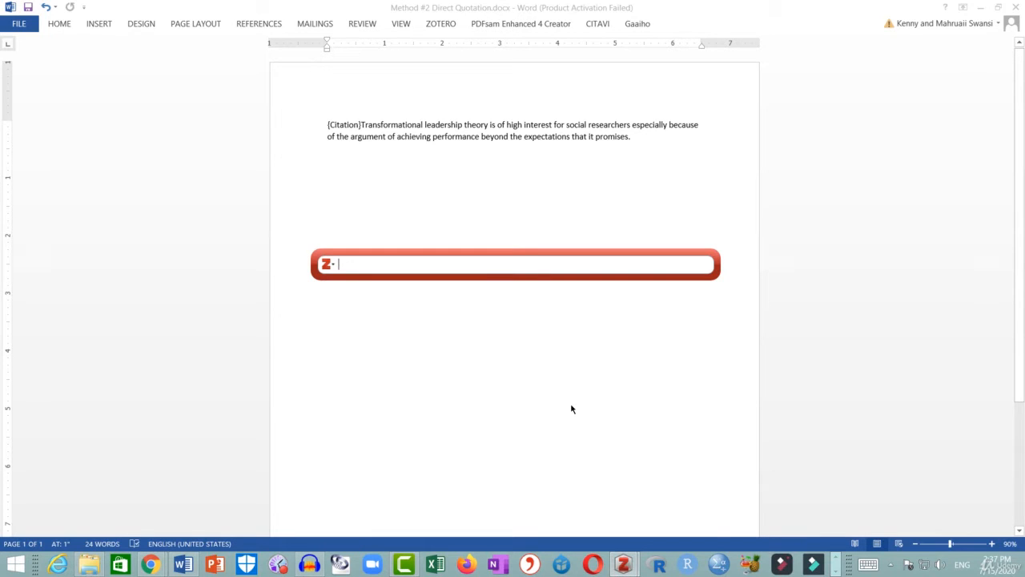
# Search the quick citation bar for the author Mora, then clear the search.
pyautogui.write('Mo')
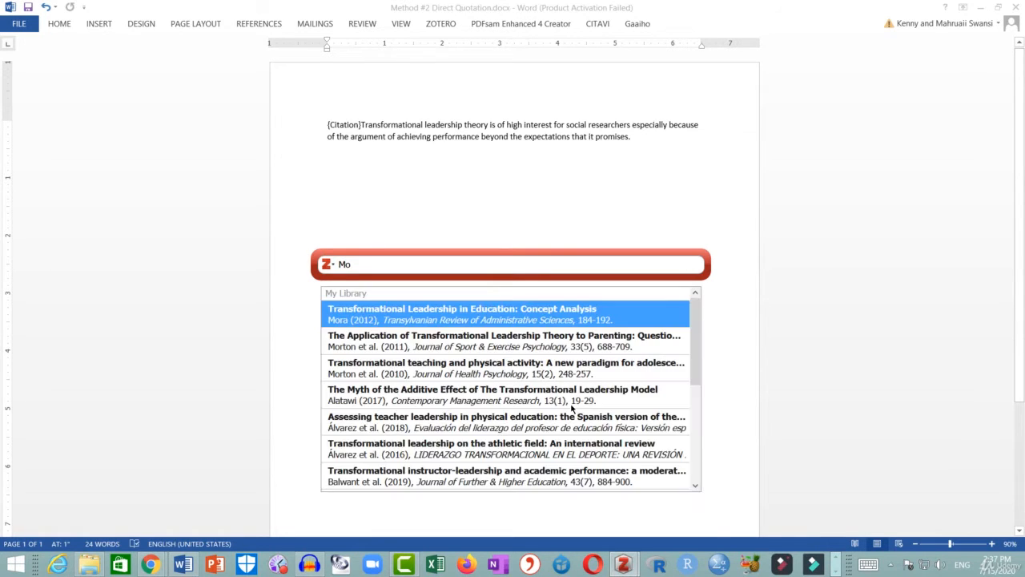
pyautogui.write('ra')
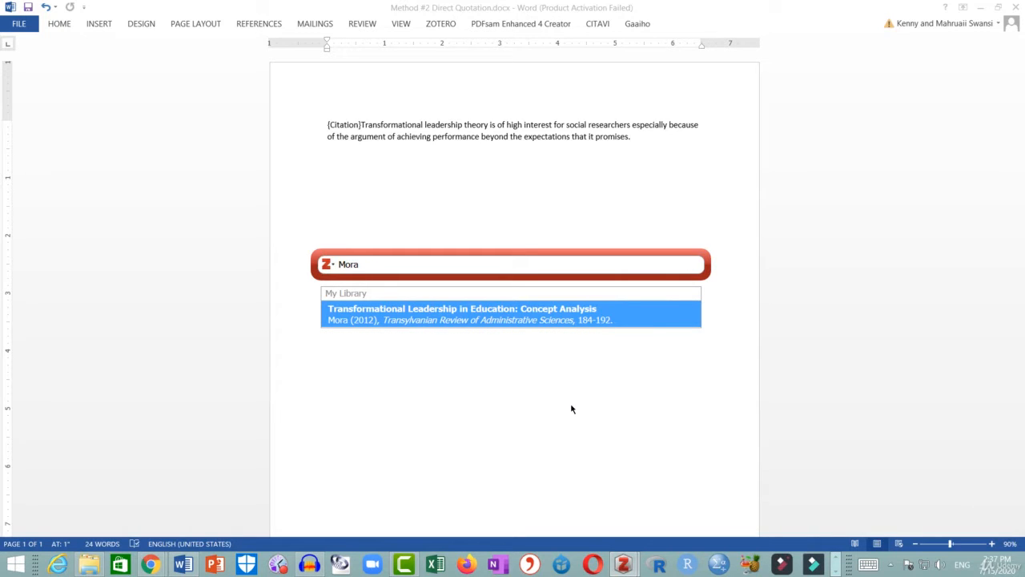
pyautogui.press('BackSpace')
pyautogui.press('BackSpace')
pyautogui.press('BackSpace')
pyautogui.press('BackSpace')
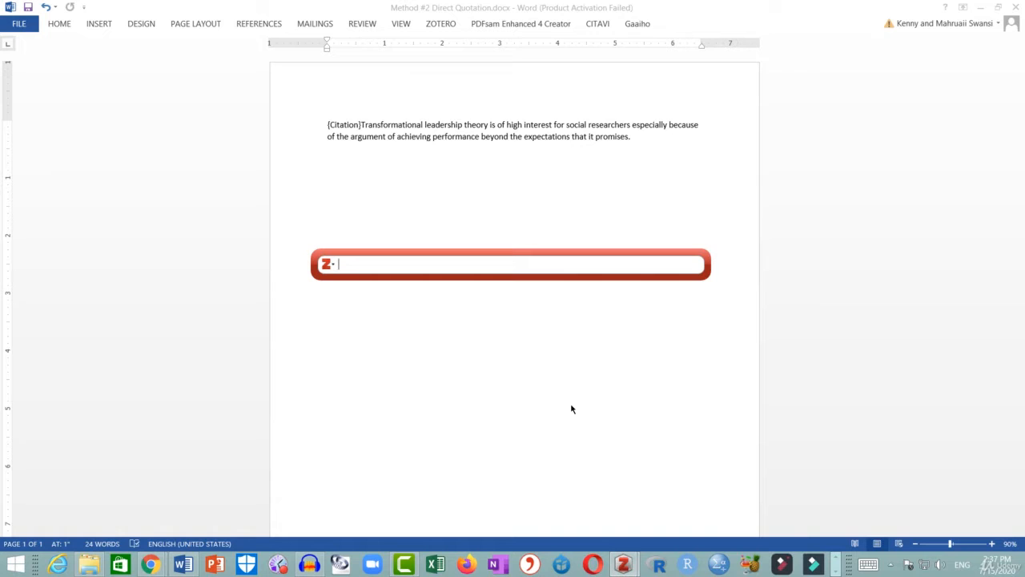
# Search the citation bar by the title Transformational Leadership in education, then clear the search.
pyautogui.write('Transformational Leadership i')
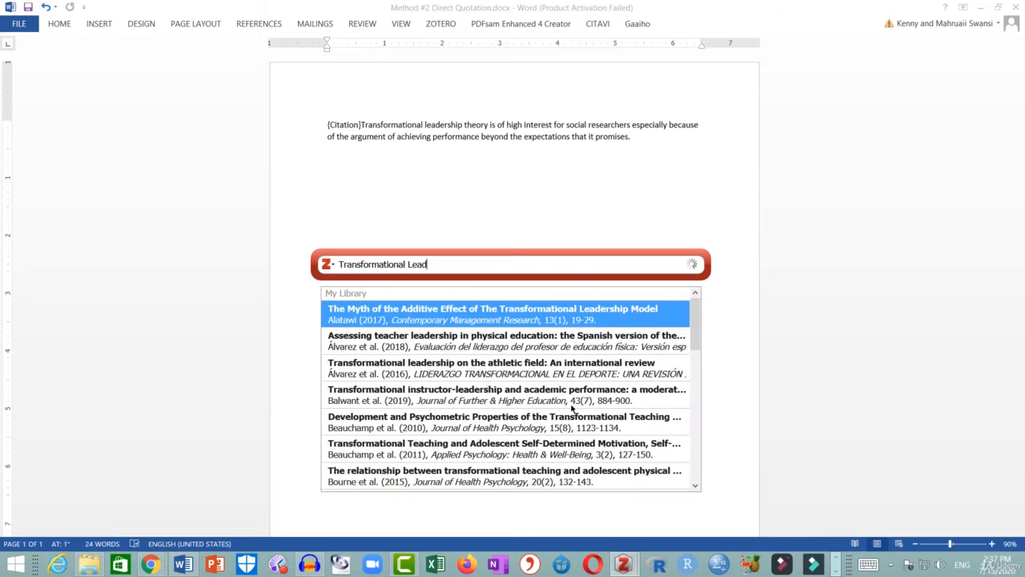
pyautogui.write('n education')
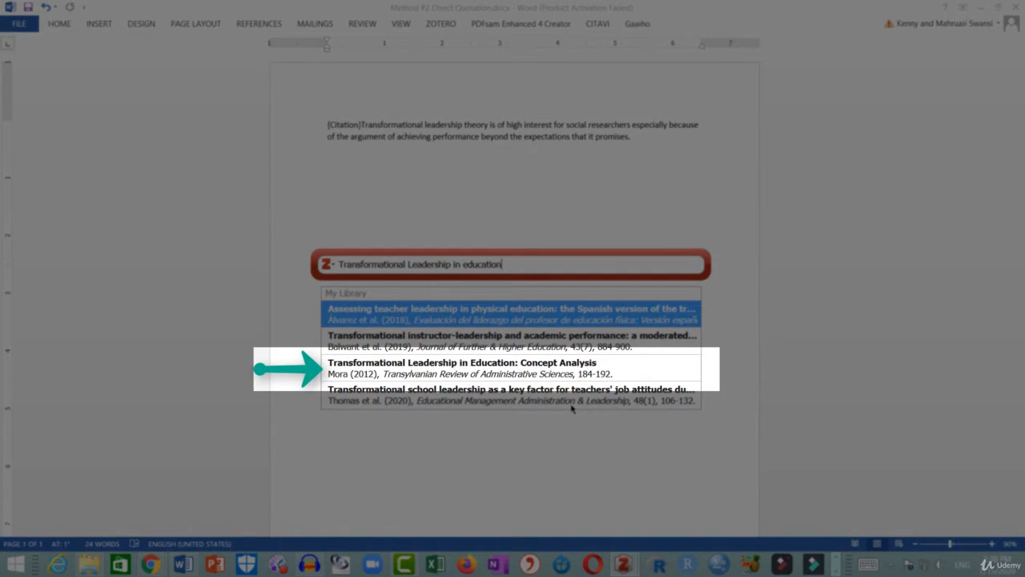
pyautogui.press('BackSpace')
pyautogui.press('BackSpace')
pyautogui.press('BackSpace')
pyautogui.press('BackSpace')
pyautogui.press('BackSpace')
pyautogui.press('BackSpace')
pyautogui.press('BackSpace')
pyautogui.press('BackSpace')
pyautogui.press('BackSpace')
pyautogui.press('BackSpace')
pyautogui.press('BackSpace')
pyautogui.press('BackSpace')
pyautogui.press('BackSpace')
pyautogui.press('BackSpace')
pyautogui.press('BackSpace')
pyautogui.press('BackSpace')
pyautogui.press('BackSpace')
pyautogui.press('BackSpace')
pyautogui.press('BackSpace')
pyautogui.press('BackSpace')
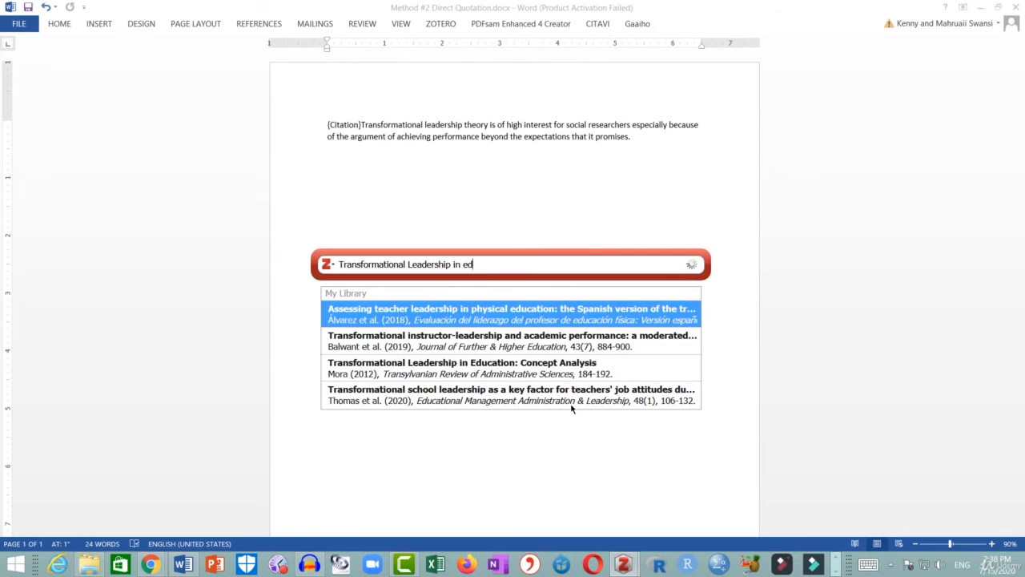
pyautogui.press('BackSpace')
pyautogui.press('BackSpace')
pyautogui.press('BackSpace')
pyautogui.press('BackSpace')
pyautogui.press('BackSpace')
pyautogui.press('BackSpace')
pyautogui.press('BackSpace')
pyautogui.press('BackSpace')
pyautogui.press('BackSpace')
pyautogui.press('BackSpace')
pyautogui.press('BackSpace')
pyautogui.press('BackSpace')
pyautogui.press('BackSpace')
pyautogui.press('BackSpace')
pyautogui.press('BackSpace')
pyautogui.press('BackSpace')
pyautogui.press('BackSpace')
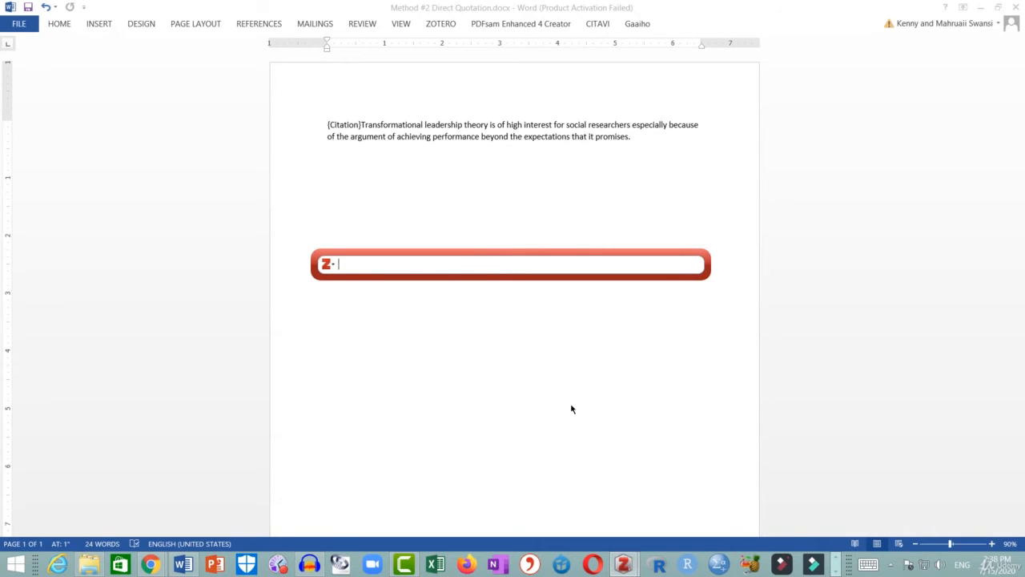
# Search the citation bar by the year 2012, then clear the search.
pyautogui.write('201')
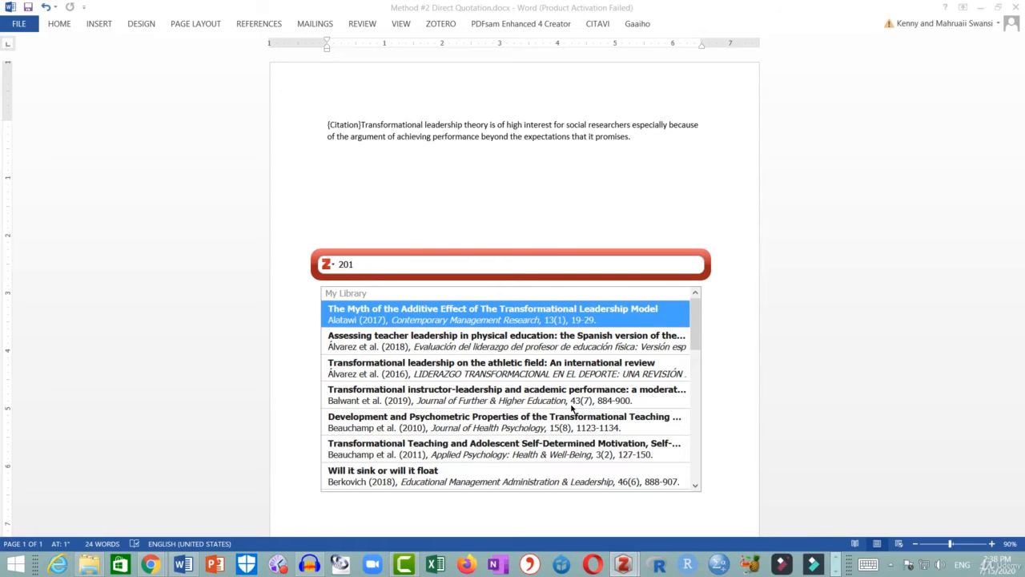
pyautogui.write('2')
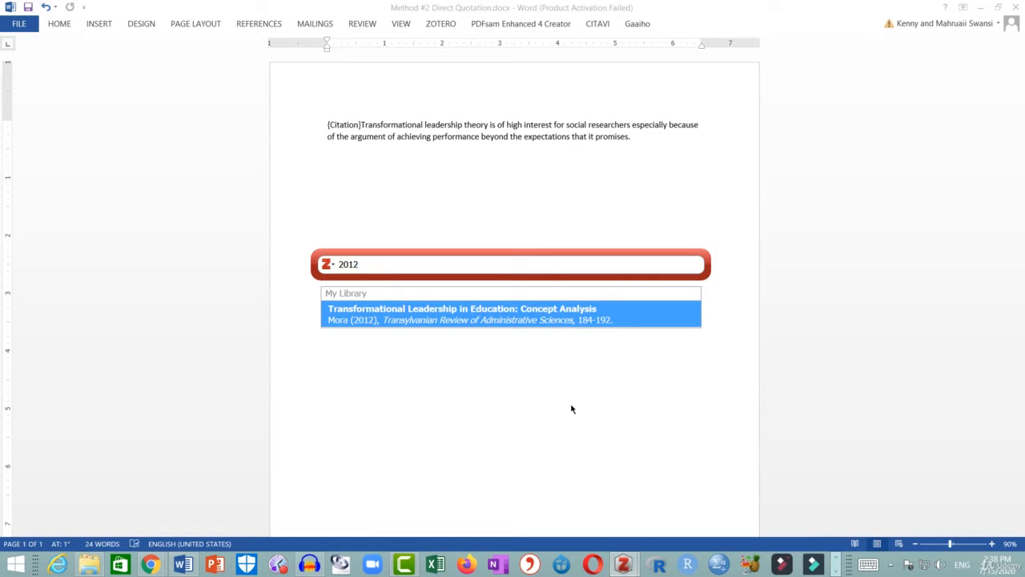
pyautogui.press('BackSpace')
pyautogui.press('BackSpace')
pyautogui.press('BackSpace')
pyautogui.press('BackSpace')
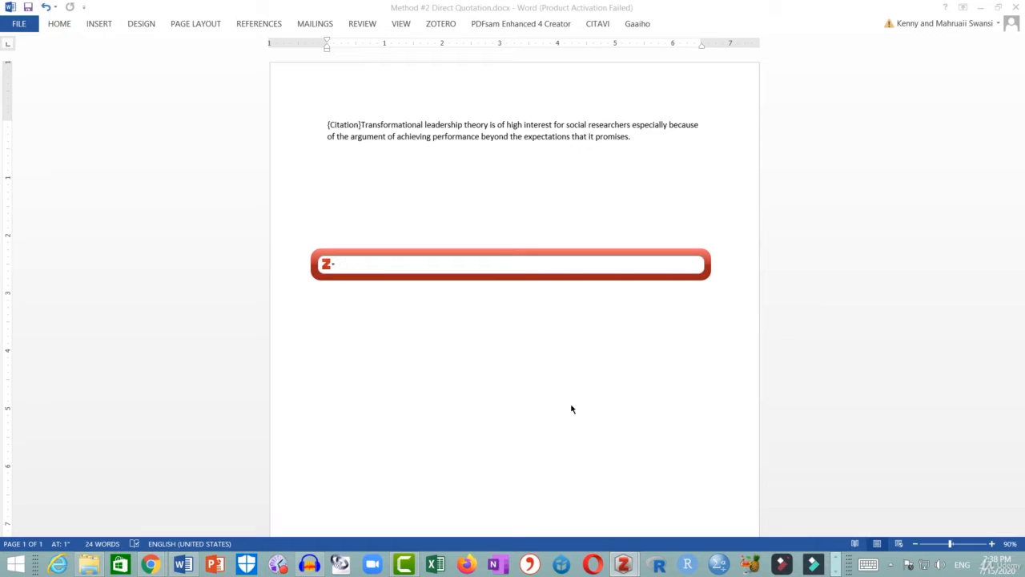
# Search by the journal name Transylvanian and pick the Mora (2012) Transformational Leadership in Education item.
pyautogui.write('Trans')
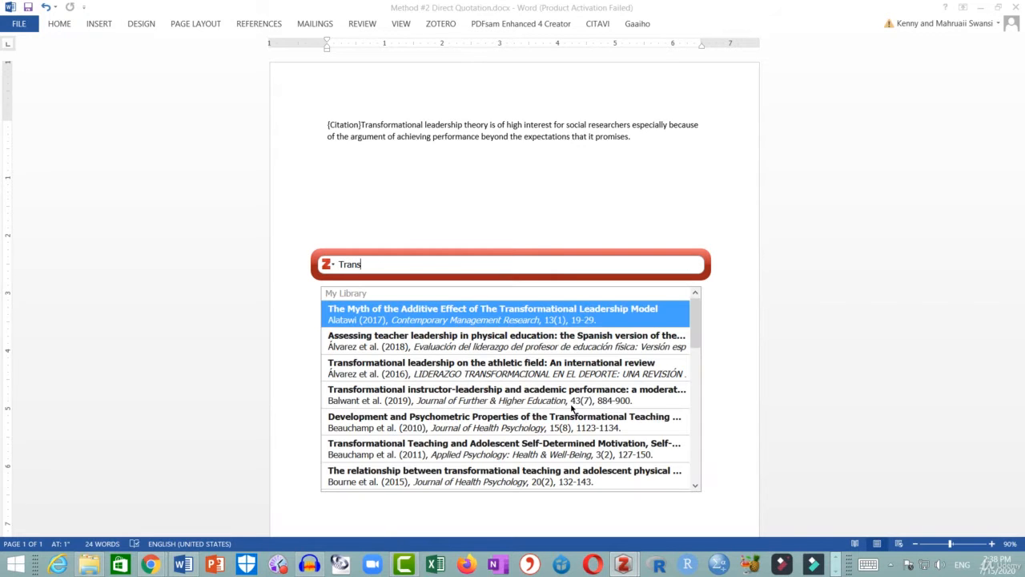
pyautogui.write('ylva')
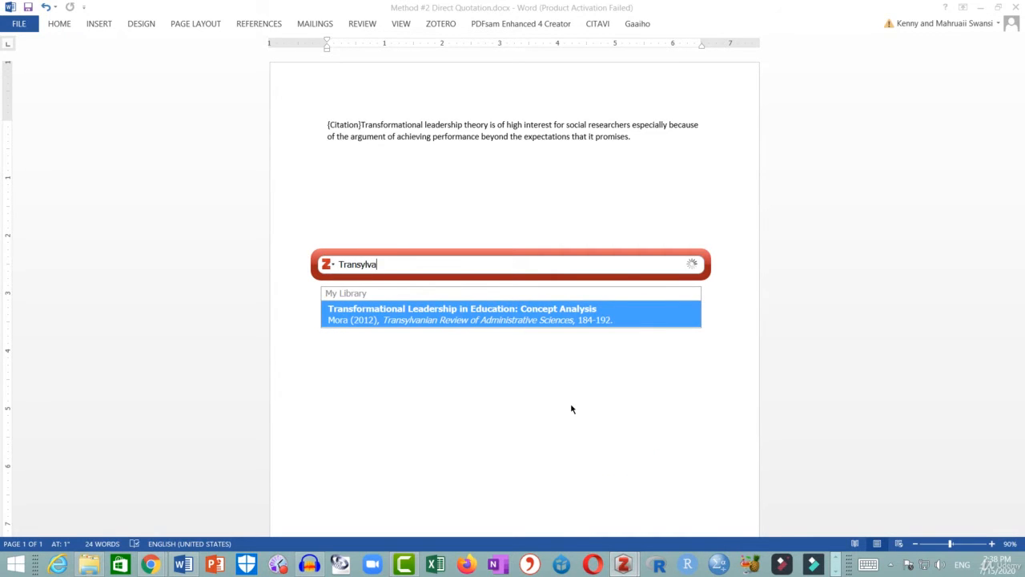
pyautogui.write('nian')
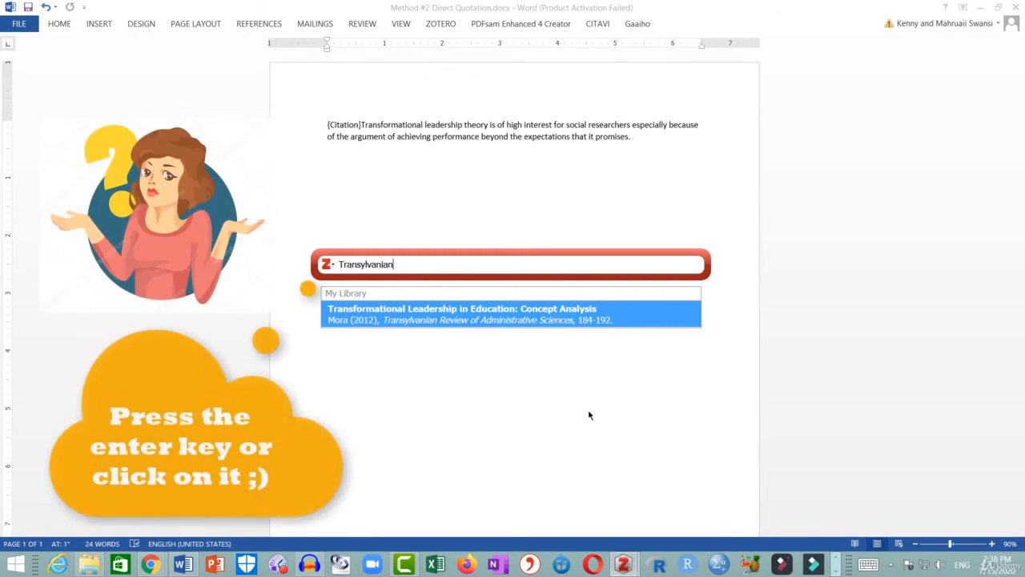
pyautogui.click(567, 320)
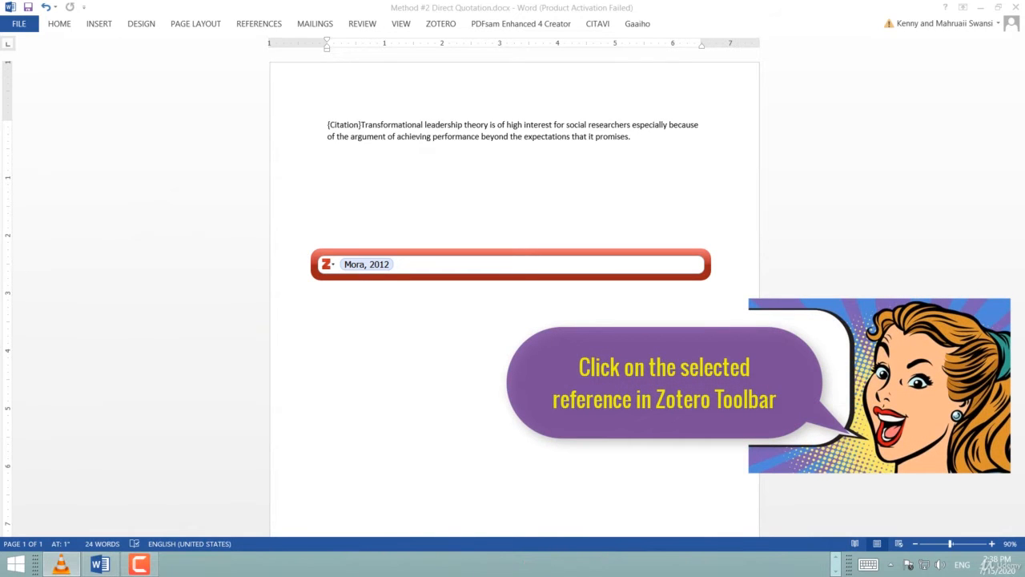
# Suppress the author in the Mora, 2012 citation and insert it into the document.
pyautogui.click(373, 265)
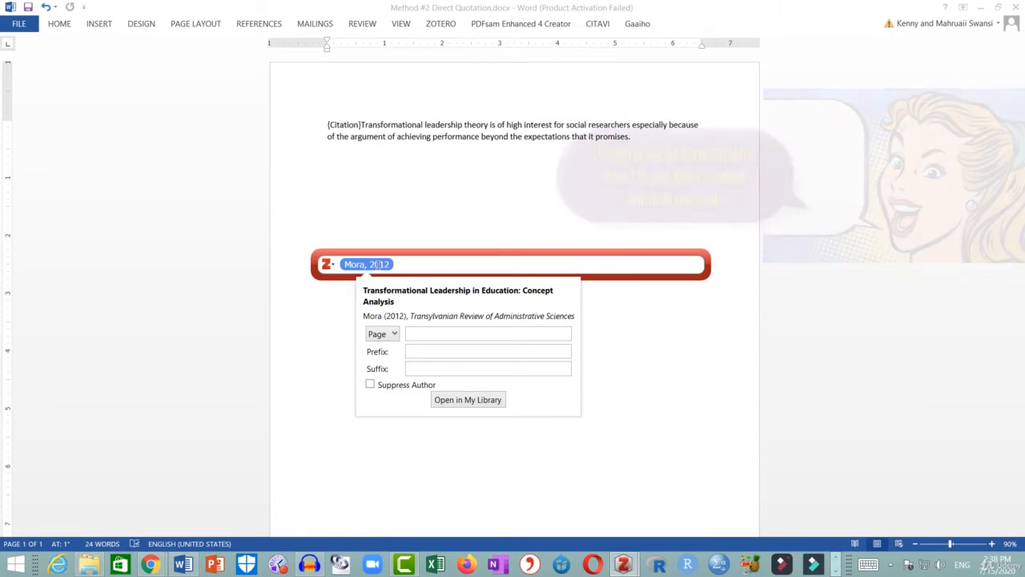
pyautogui.click(391, 387)
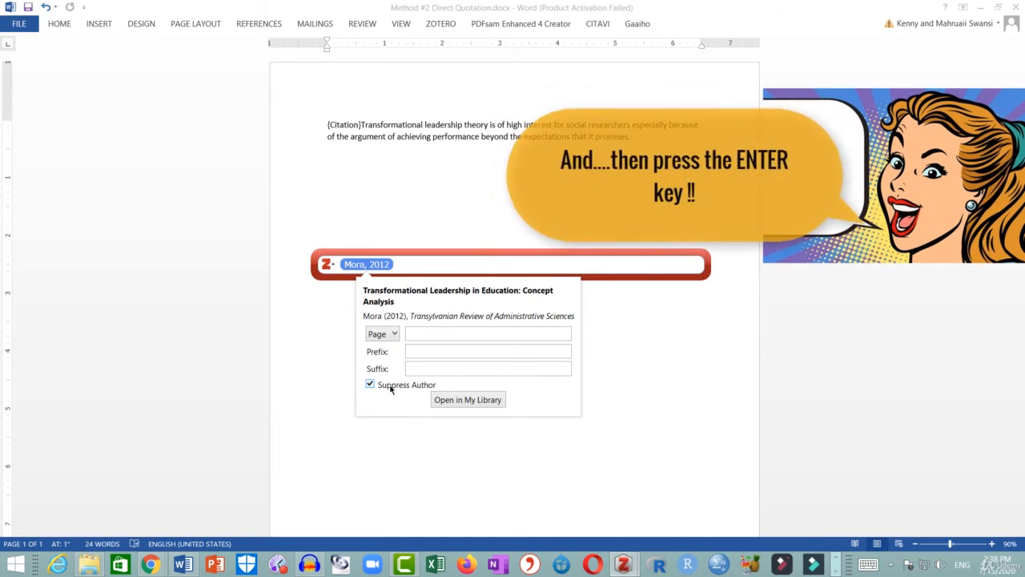
pyautogui.press('Return')
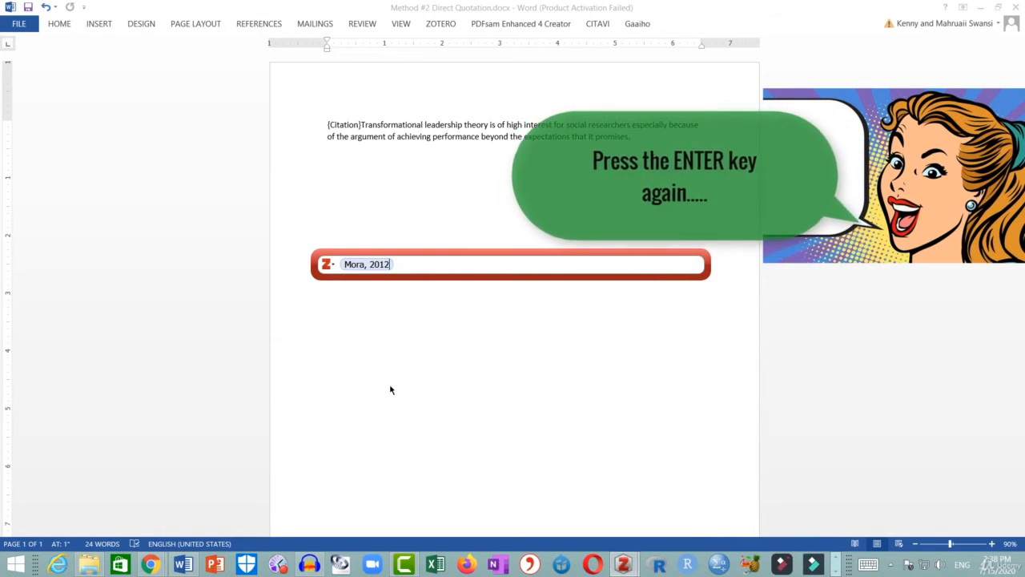
pyautogui.press('Return')
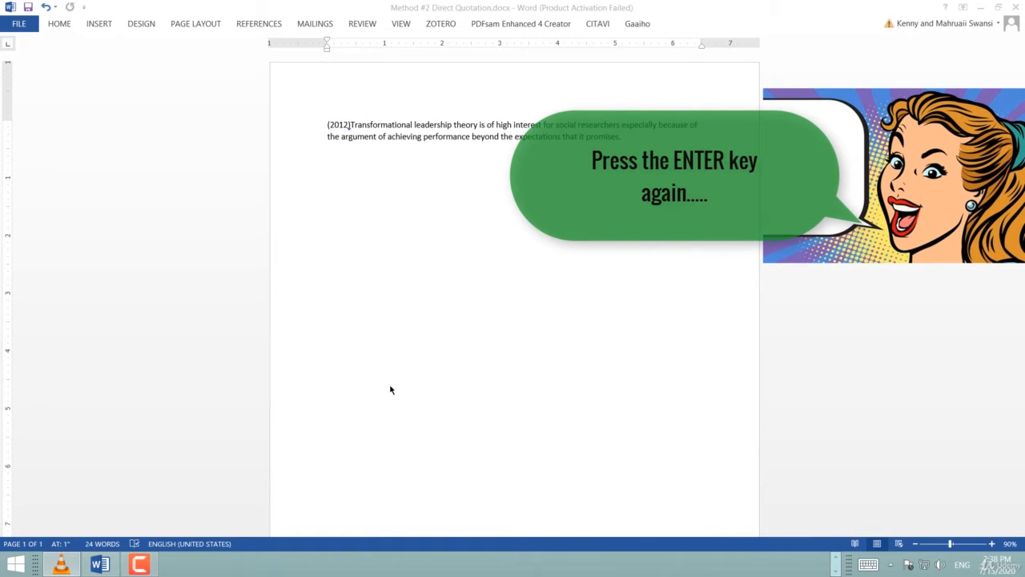
# Rewrite the sentence start to read Mora (2012) stated, followed by an opening quotation mark.
pyautogui.click(328, 126)
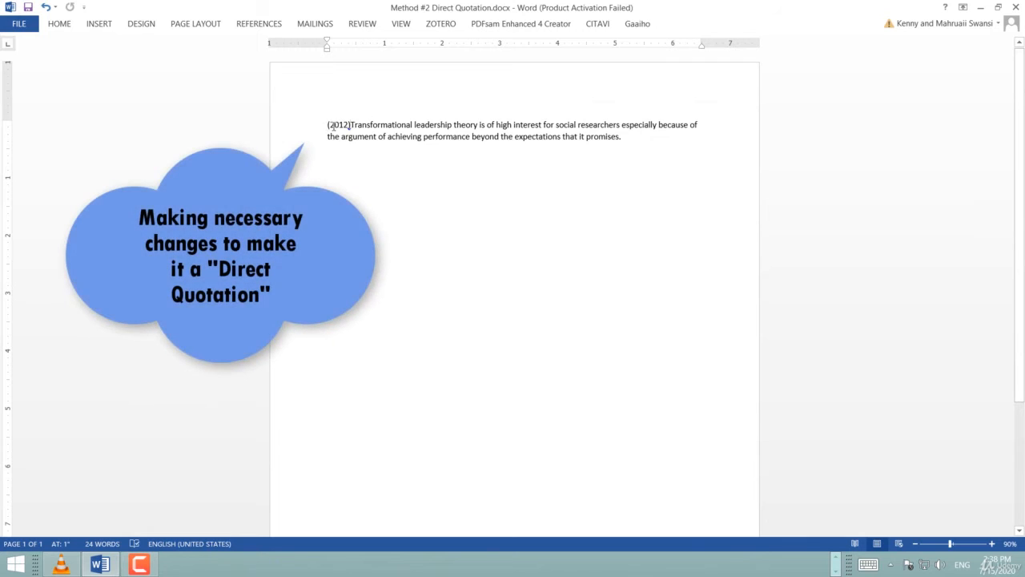
pyautogui.click(327, 125)
pyautogui.write('Mora')
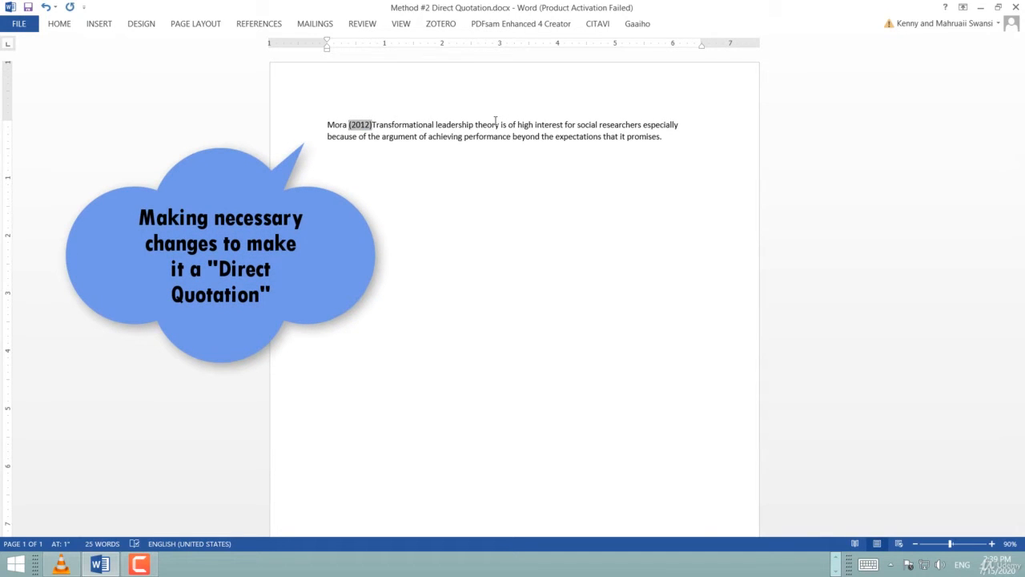
pyautogui.press('Right')
pyautogui.write('stated')
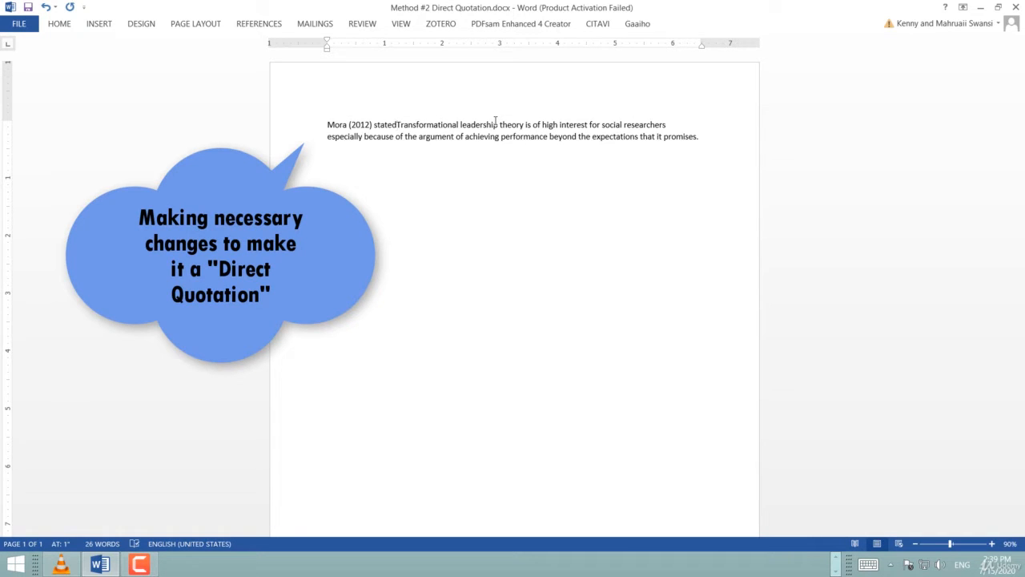
pyautogui.write(', "')
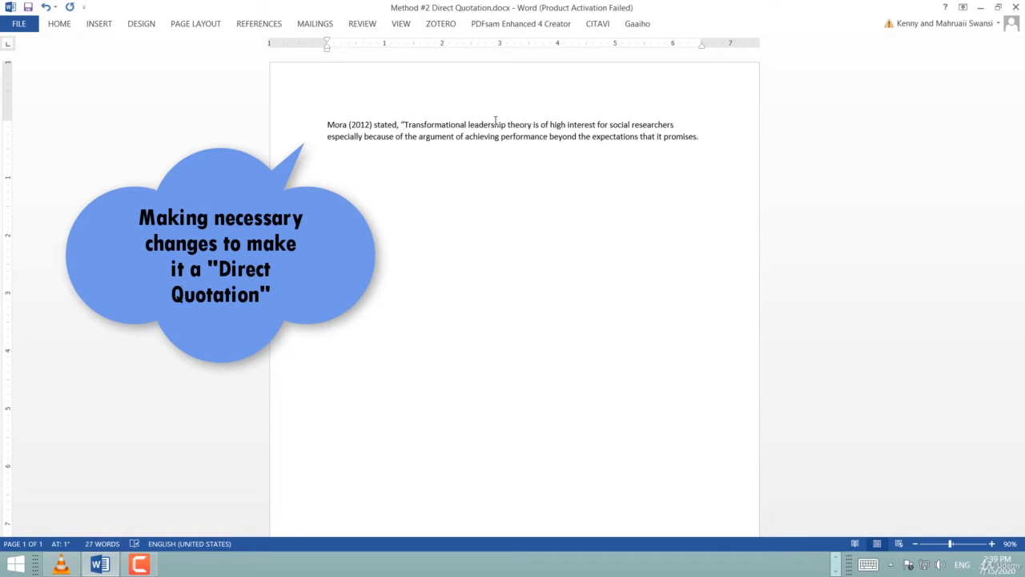
# Close the quotation after the word promises, placing the quotation mark before the period.
pyautogui.click(698, 137)
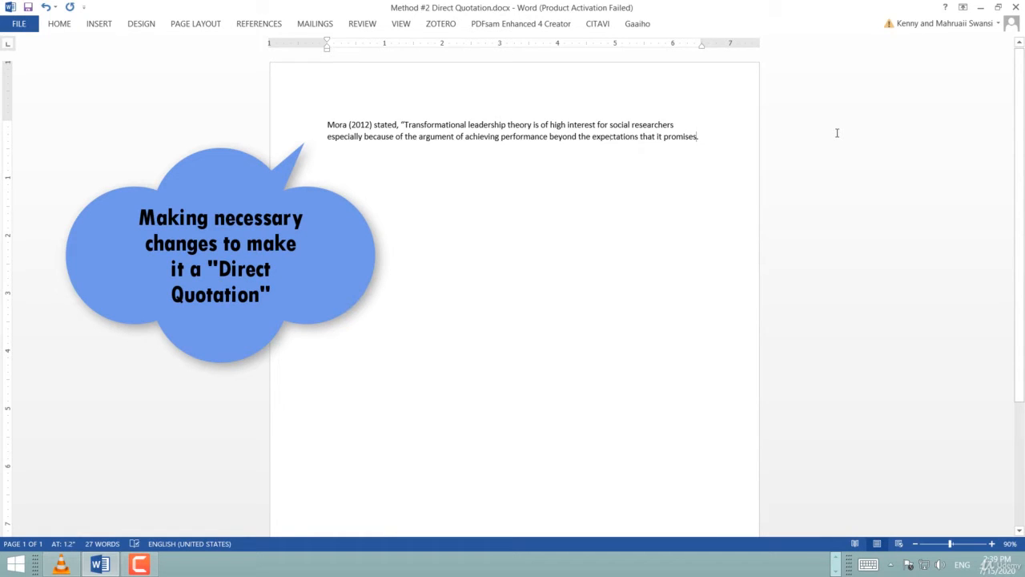
pyautogui.press('BackSpace')
pyautogui.write('"')
pyautogui.click(626, 136)
pyautogui.click(482, 125)
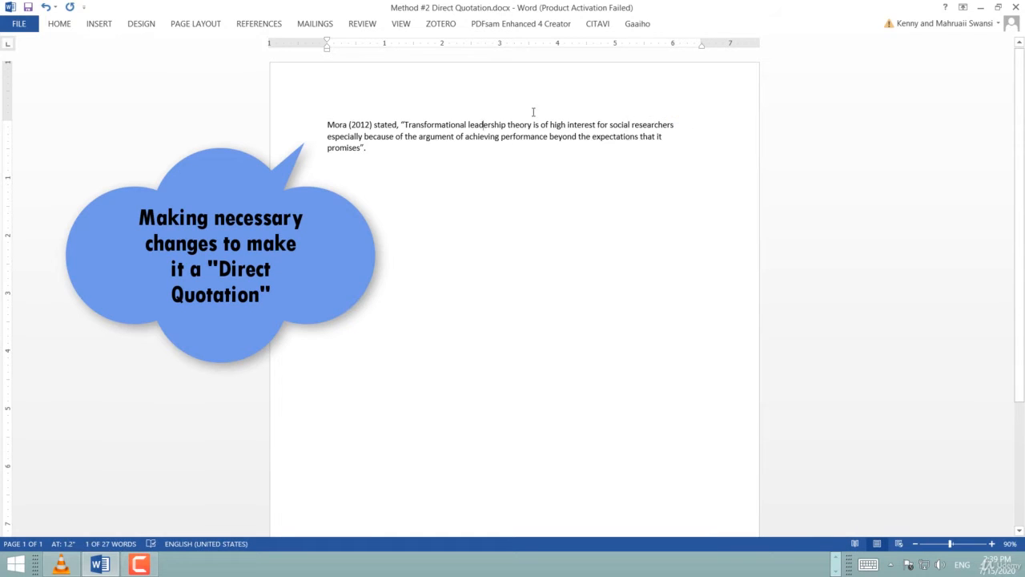
# Add a Zotero citation after the closing quotation mark and switch the citation bar to Classic View.
pyautogui.click(27, 8)
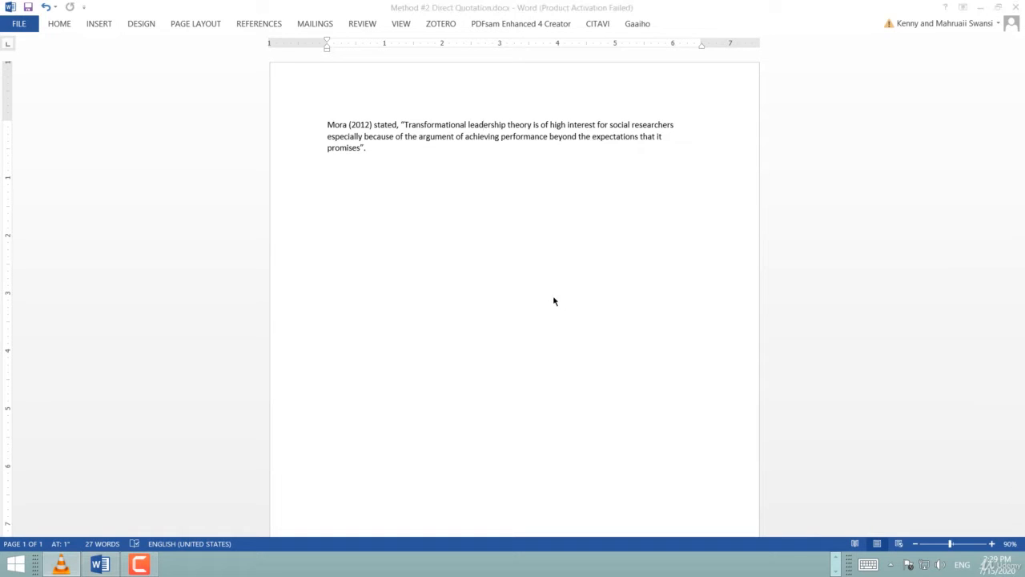
pyautogui.click(363, 149)
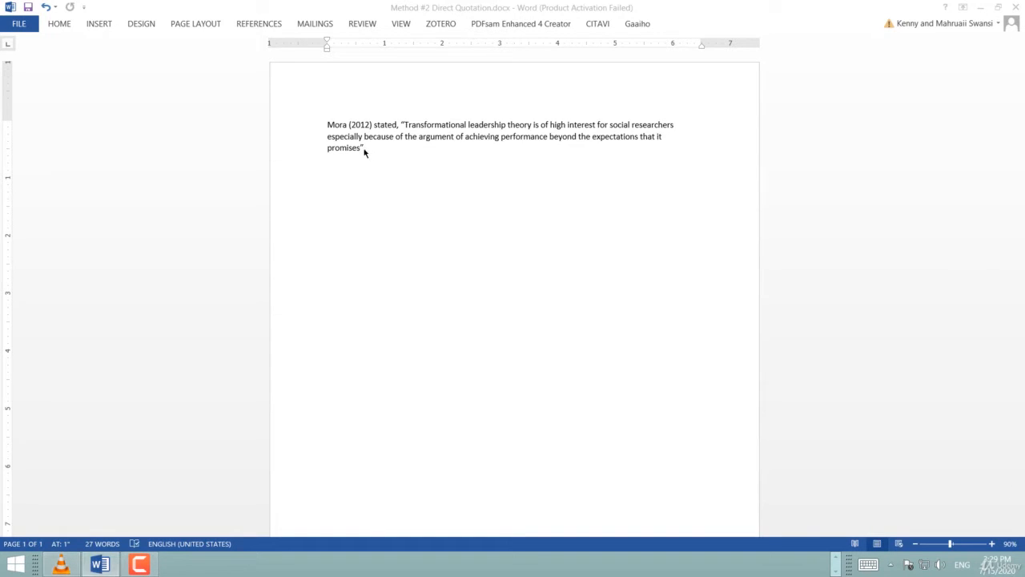
pyautogui.click(364, 148)
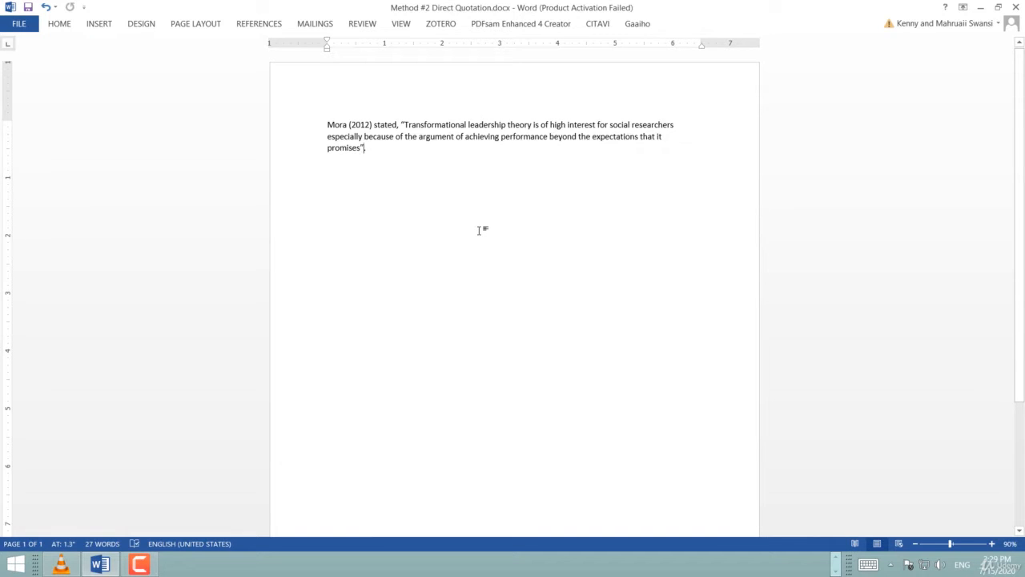
pyautogui.click(449, 24)
pyautogui.click(25, 55)
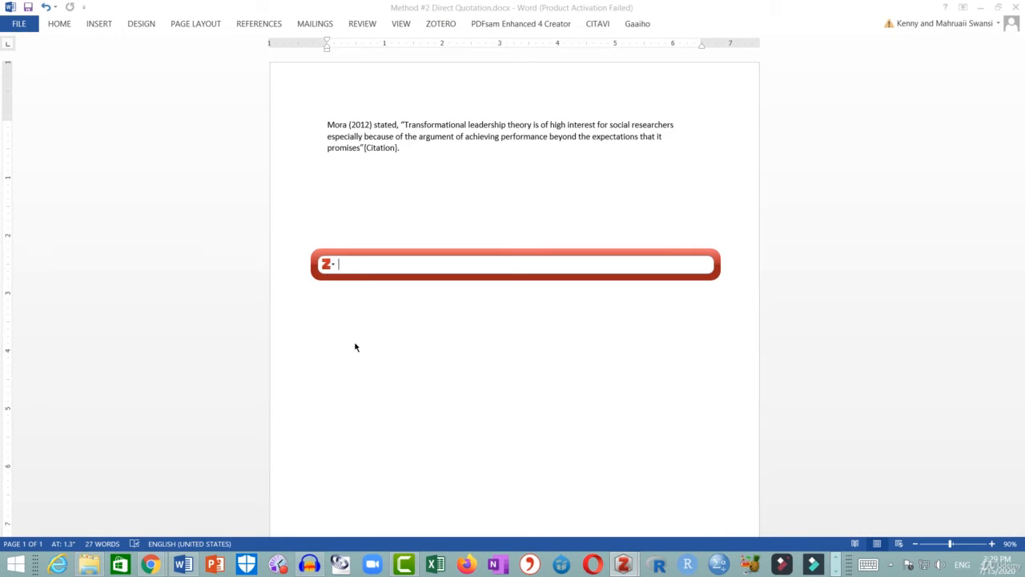
pyautogui.click(334, 265)
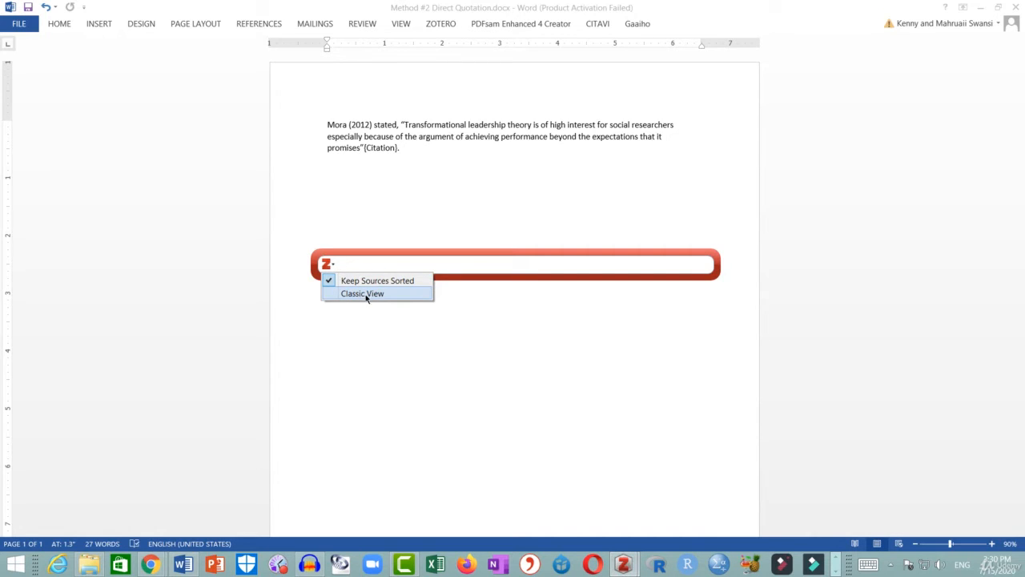
pyautogui.click(418, 295)
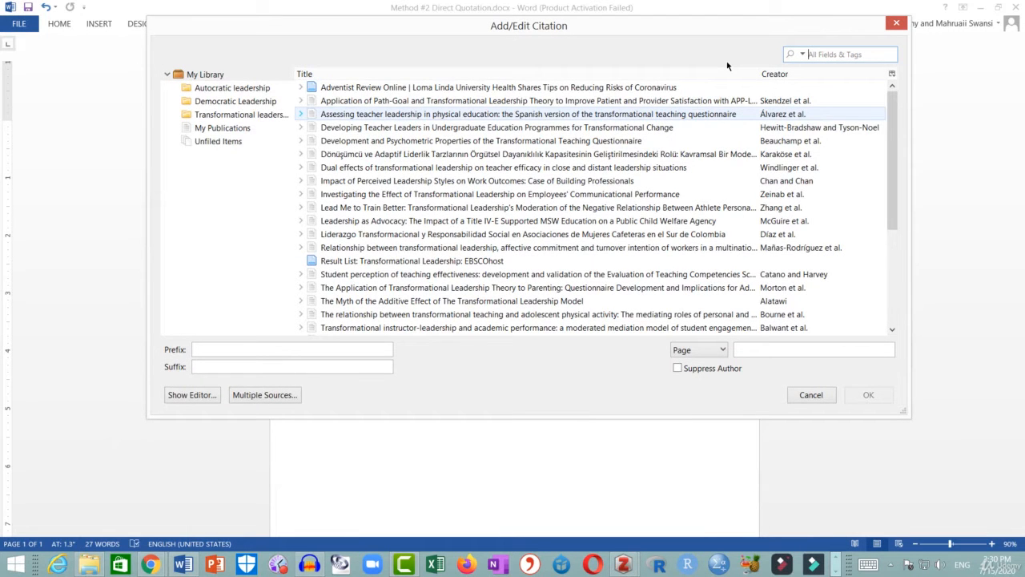
# Search the library for Mora and select the Transformational Leadership in Education: Concept Analysis item.
pyautogui.click(817, 54)
pyautogui.write('Mora')
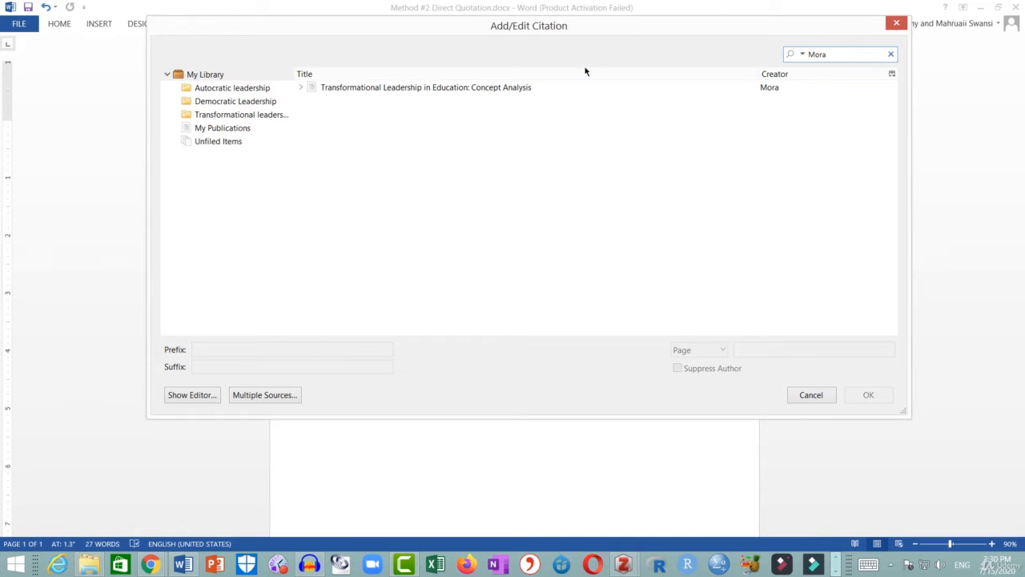
pyautogui.click(526, 88)
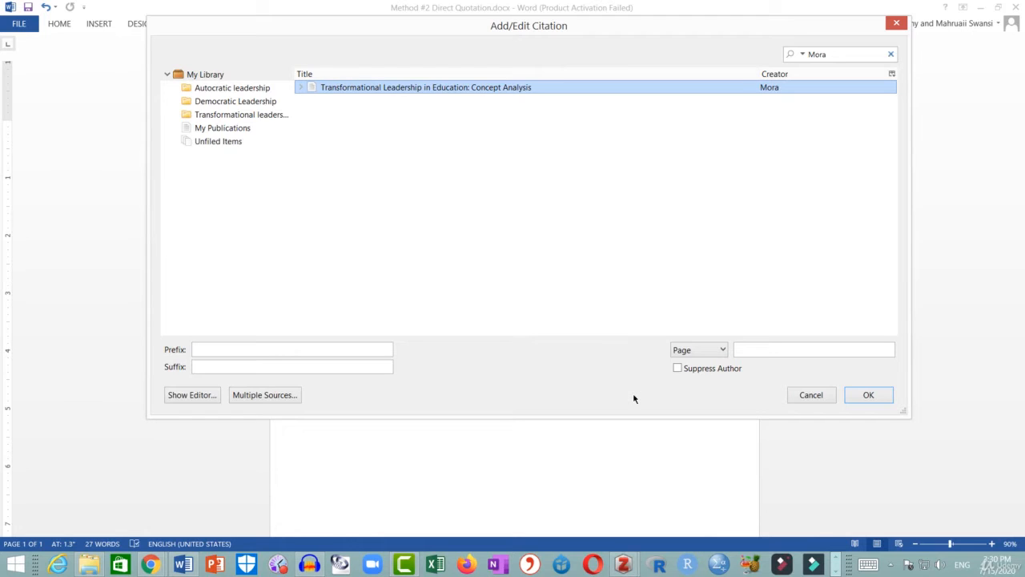
# Suppress the author for this citation and open the citation editor.
pyautogui.click(677, 369)
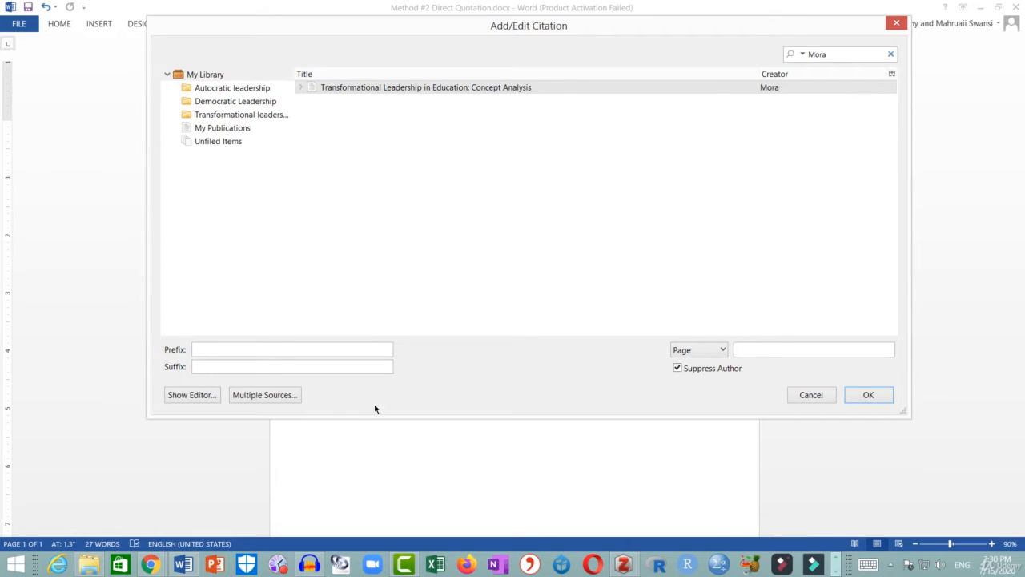
pyautogui.click(207, 403)
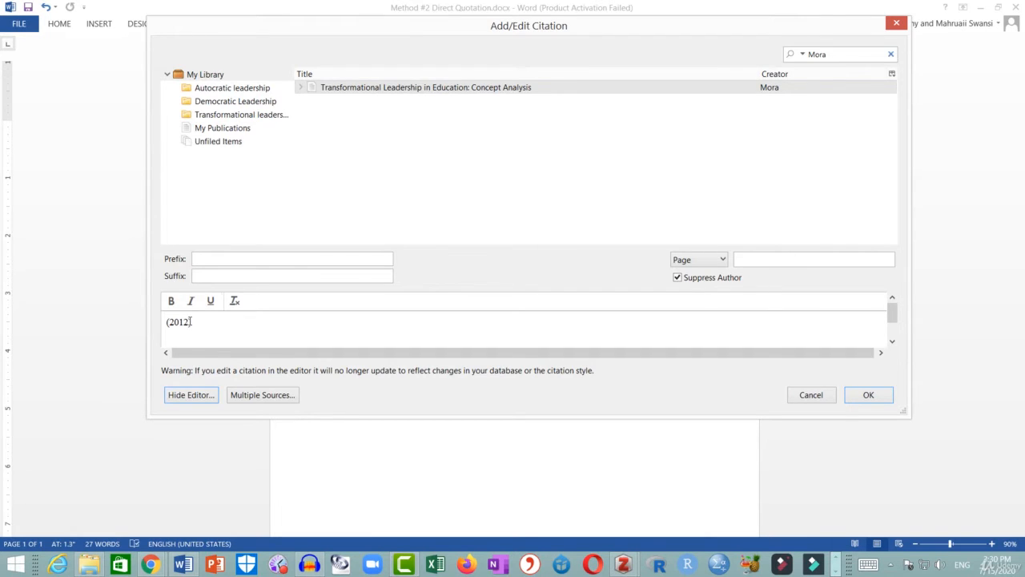
# Replace the year in the citation editor with para. 5 and confirm the citation.
pyautogui.click(206, 319)
pyautogui.press('BackSpace')
pyautogui.press('BackSpace')
pyautogui.press('BackSpace')
pyautogui.press('BackSpace')
pyautogui.write('para. 5')
pyautogui.click(868, 395)
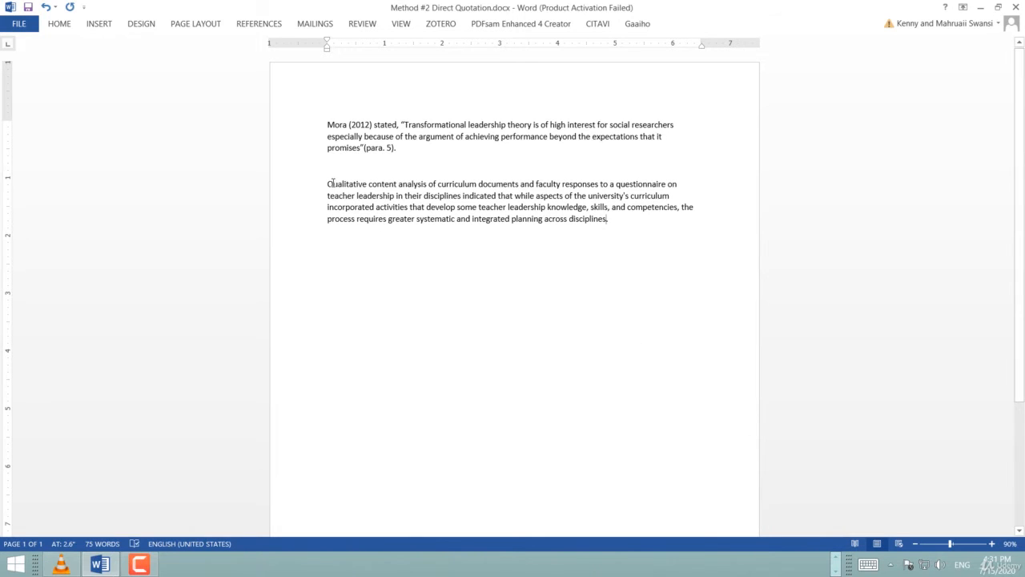
# Insert a Zotero citation at the start of the second paragraph, searching for Bradshaw and picking the Hewitt-Bradshaw and Tyson-Noel item.
pyautogui.click(328, 183)
pyautogui.click(450, 27)
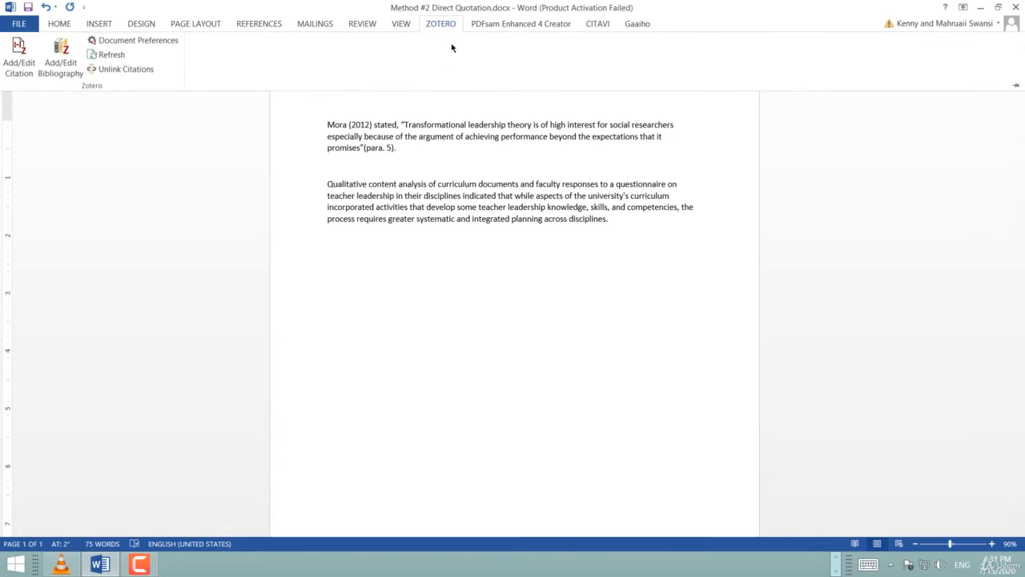
pyautogui.click(25, 63)
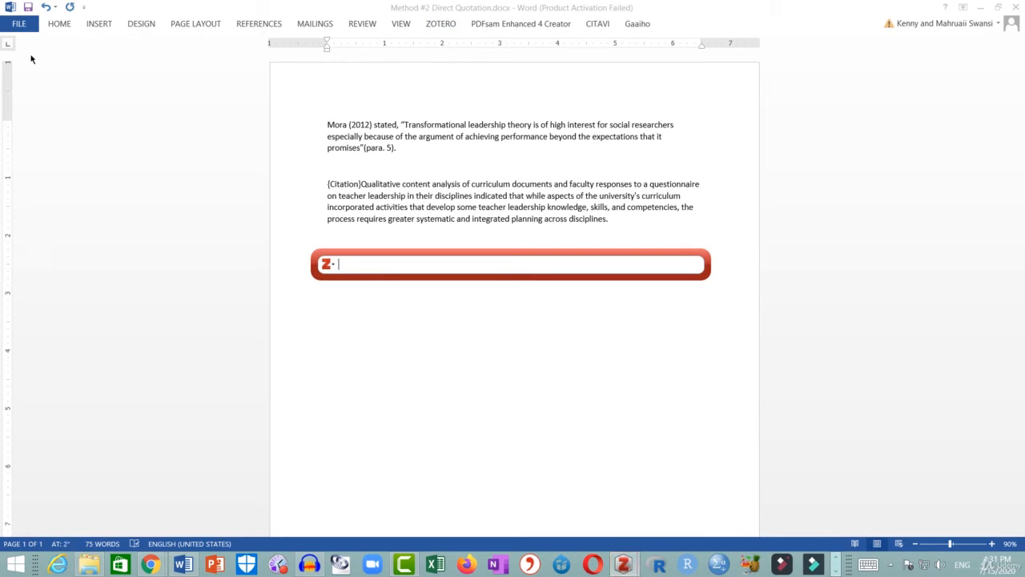
pyautogui.write('Bradshaw')
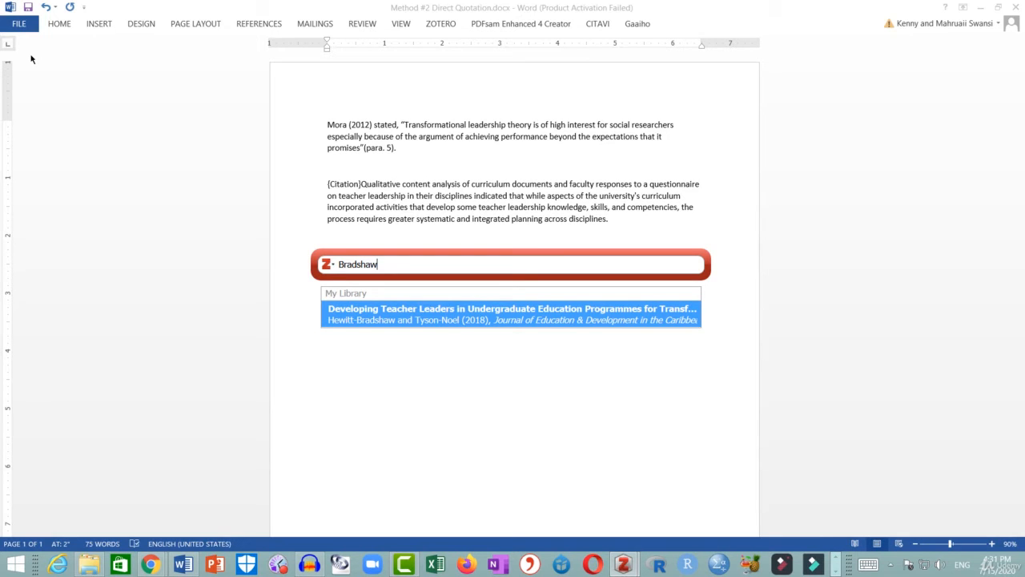
pyautogui.click(584, 309)
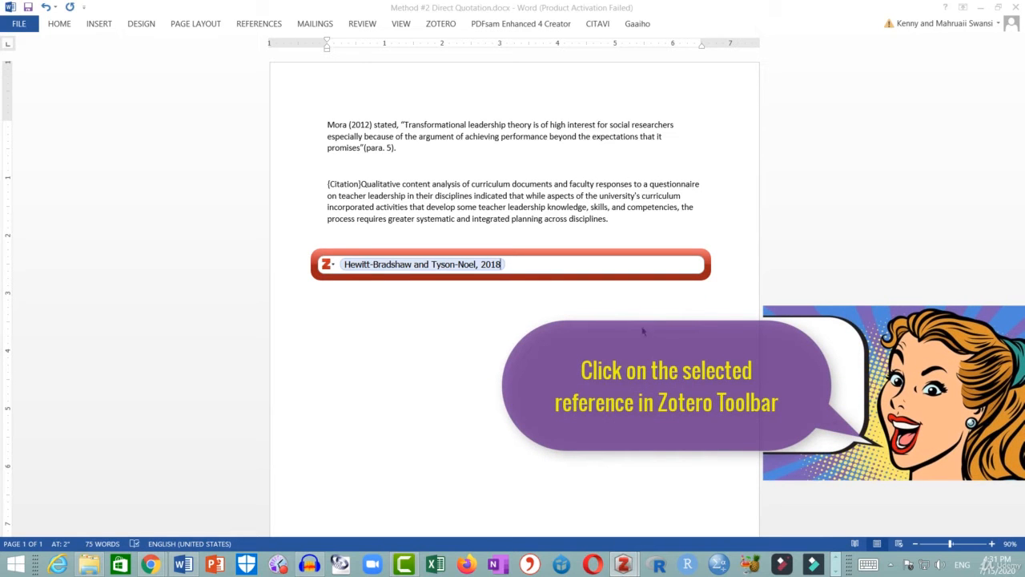
# Suppress the author for this citation and insert it into the document.
pyautogui.click(496, 264)
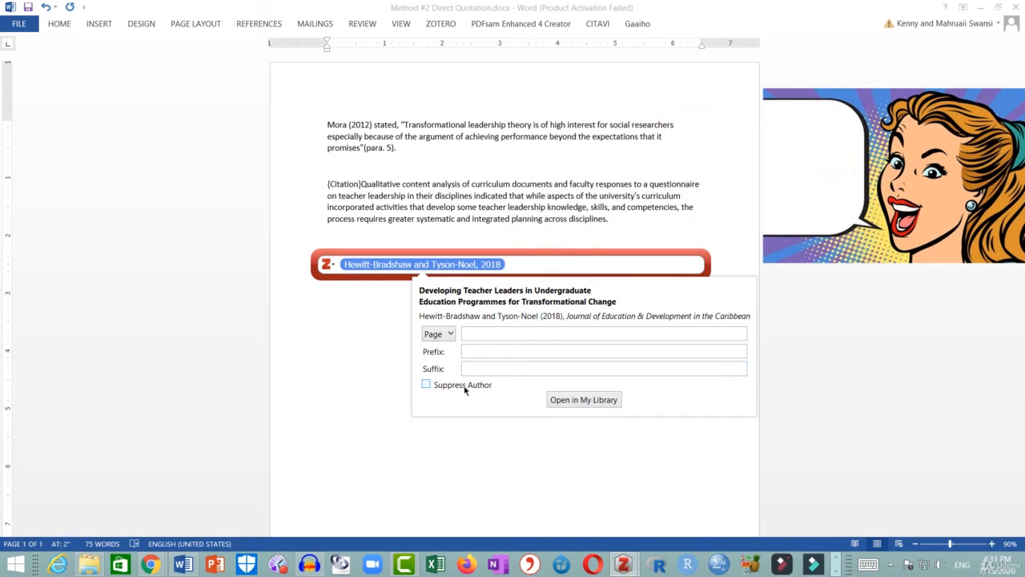
pyautogui.click(465, 387)
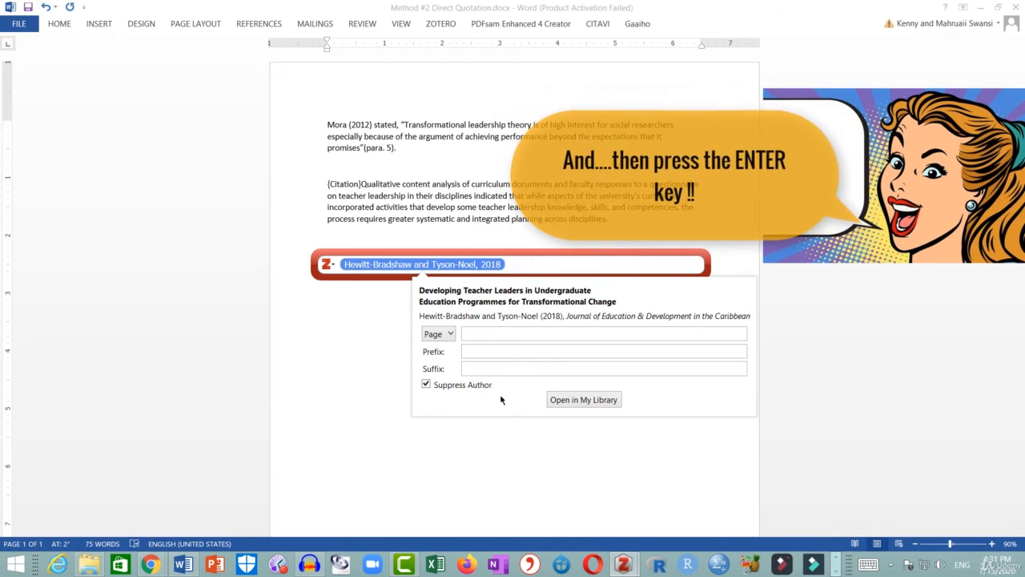
pyautogui.press('Return')
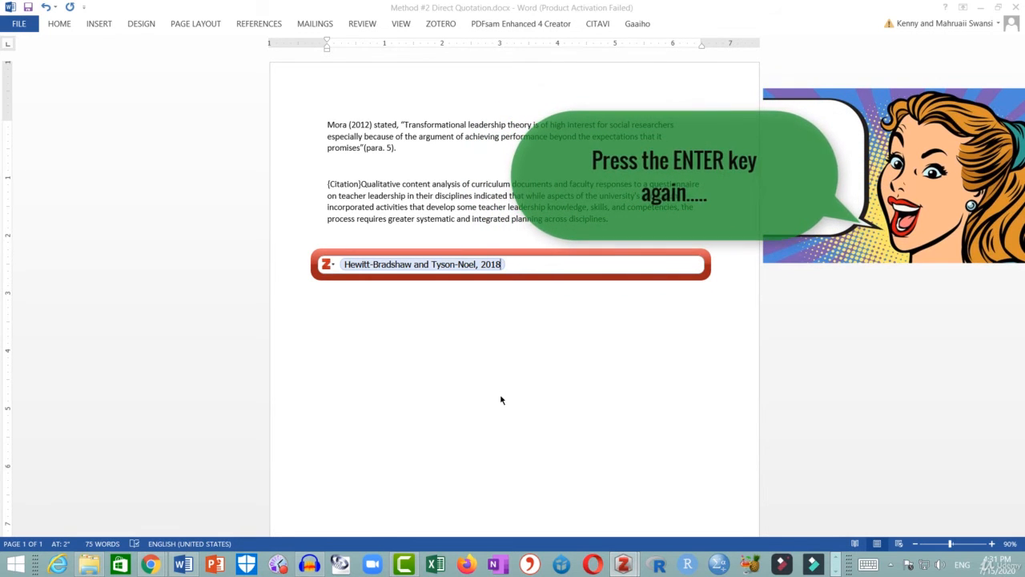
pyautogui.press('Return')
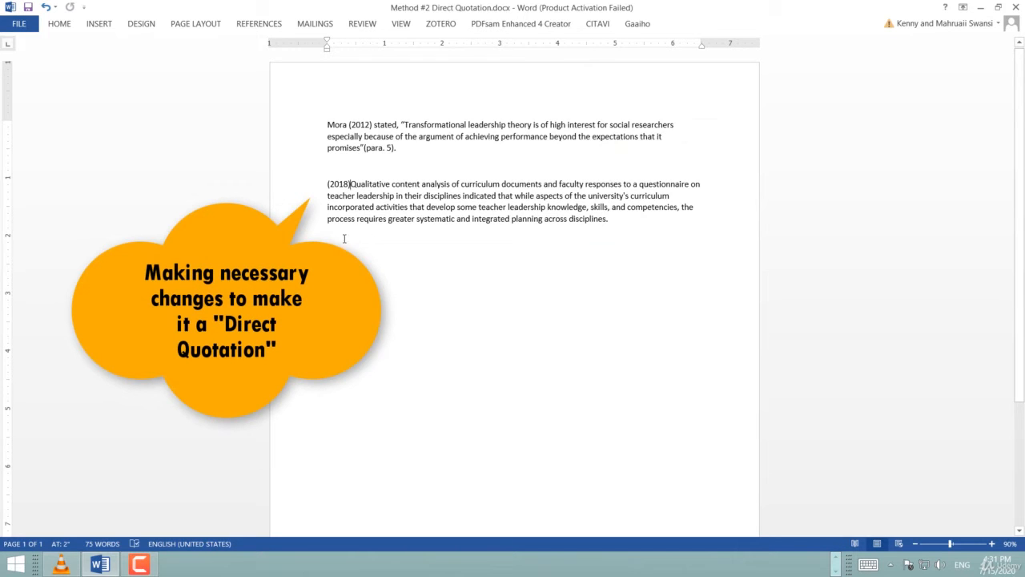
# Paste the authors' names Hewitt-Bradshaw and Tyson-Noel before the year citation.
pyautogui.moveTo(327, 183); pyautogui.dragTo(351, 183)
pyautogui.press('Up')
pyautogui.press('Down')
pyautogui.write('Hewitt-Bradshaw  and Tyson-Noel')
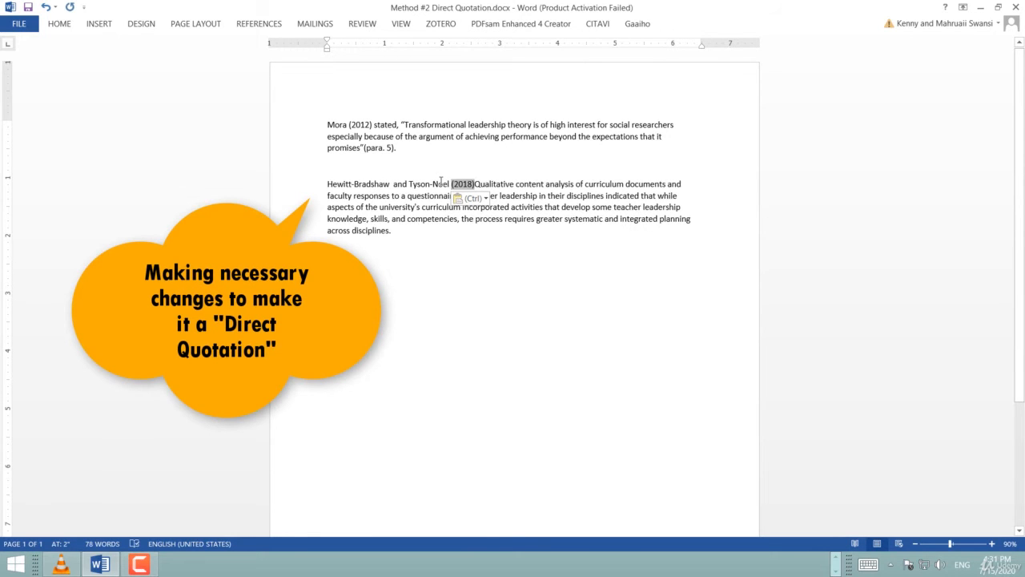
# Add the words indicated that and an opening quotation mark after the year citation.
pyautogui.click(475, 184)
pyautogui.write('indicated that')
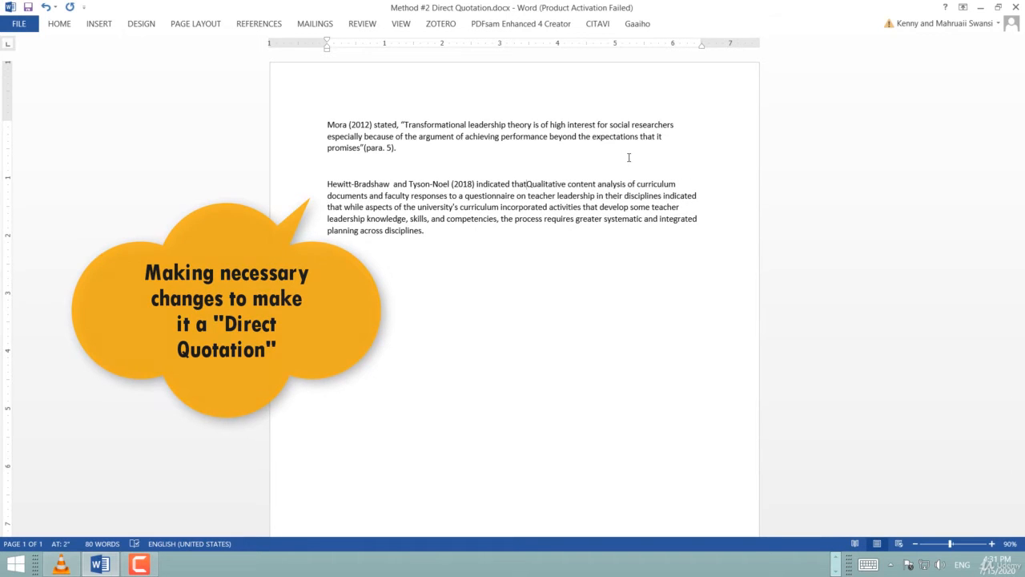
pyautogui.write(' "')
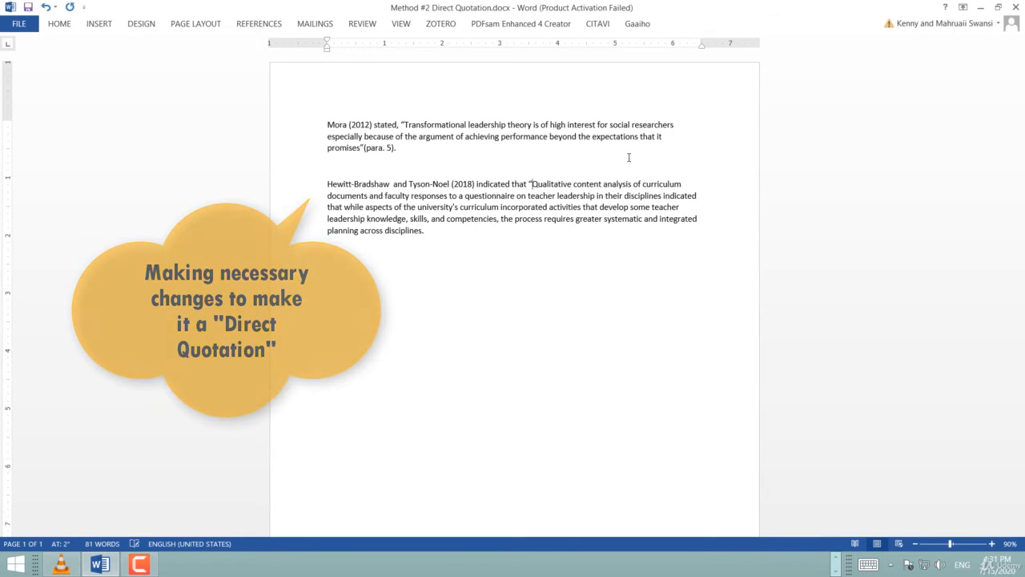
# Close the quotation at the end of the paragraph, placing the quotation mark before the period.
pyautogui.hotkey('ctrl', 'End')
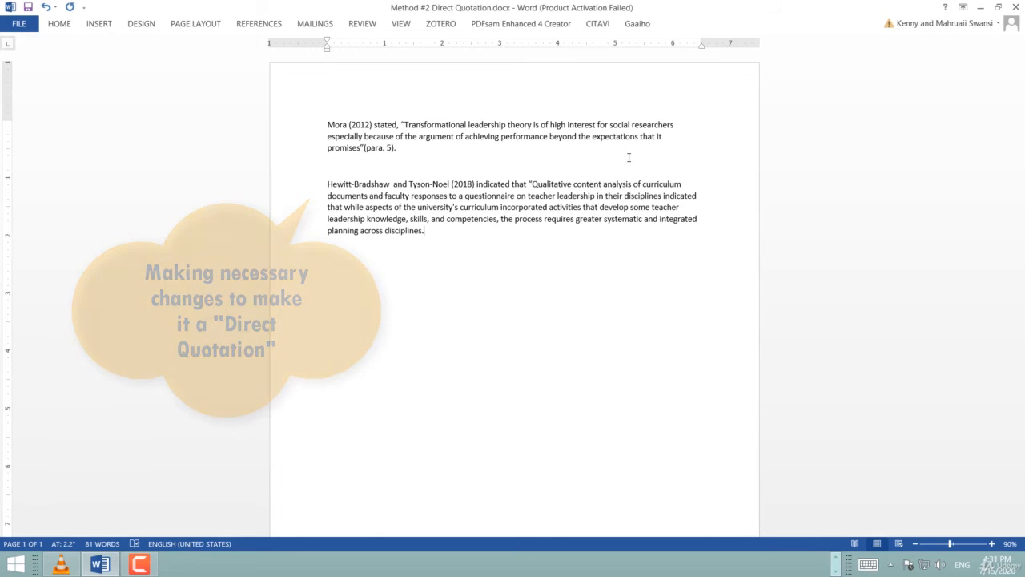
pyautogui.press('Left')
pyautogui.write('"')
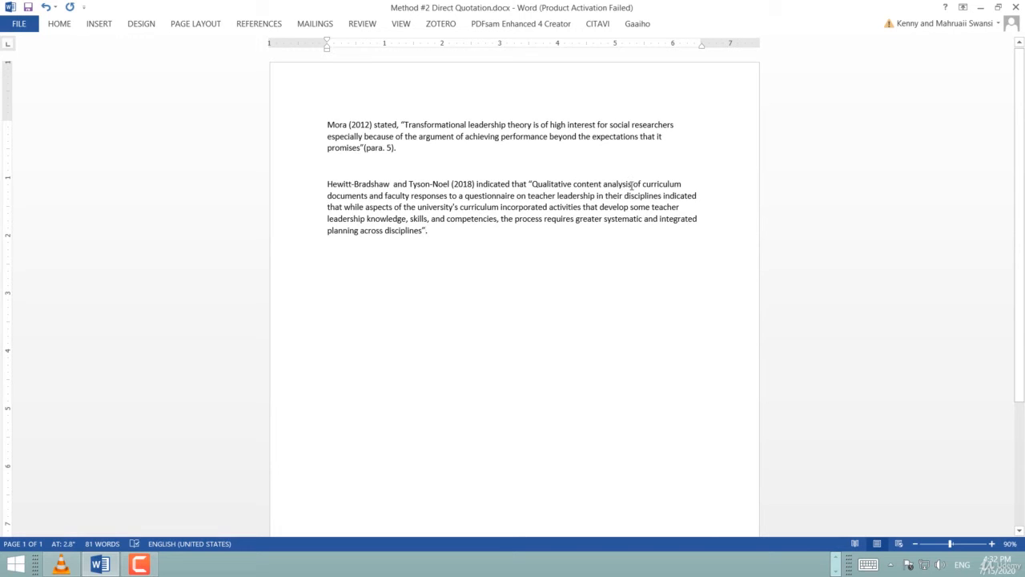
# Add a Zotero citation after the closing quotation mark and switch the citation bar to Classic View.
pyautogui.click(437, 27)
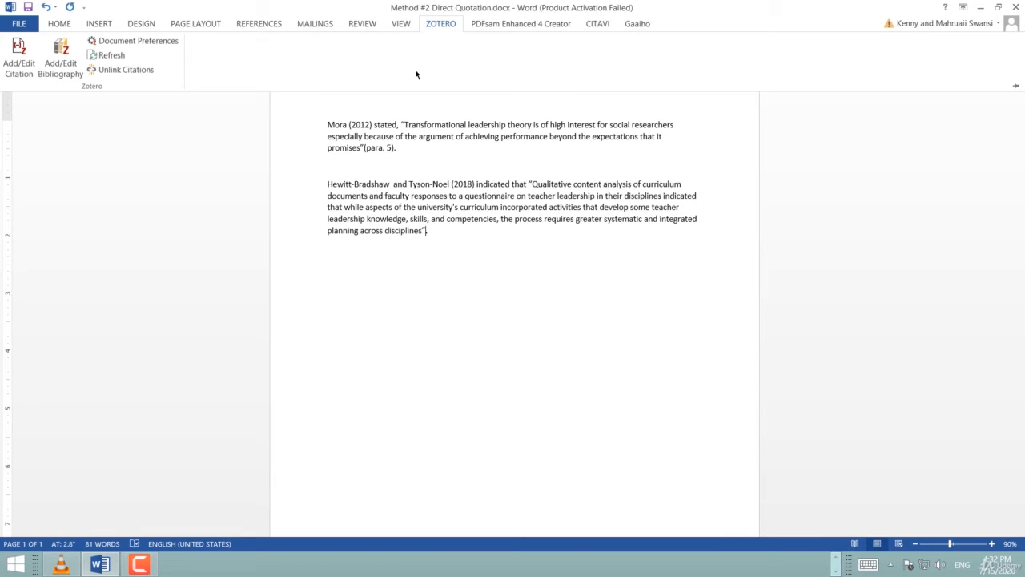
pyautogui.click(23, 53)
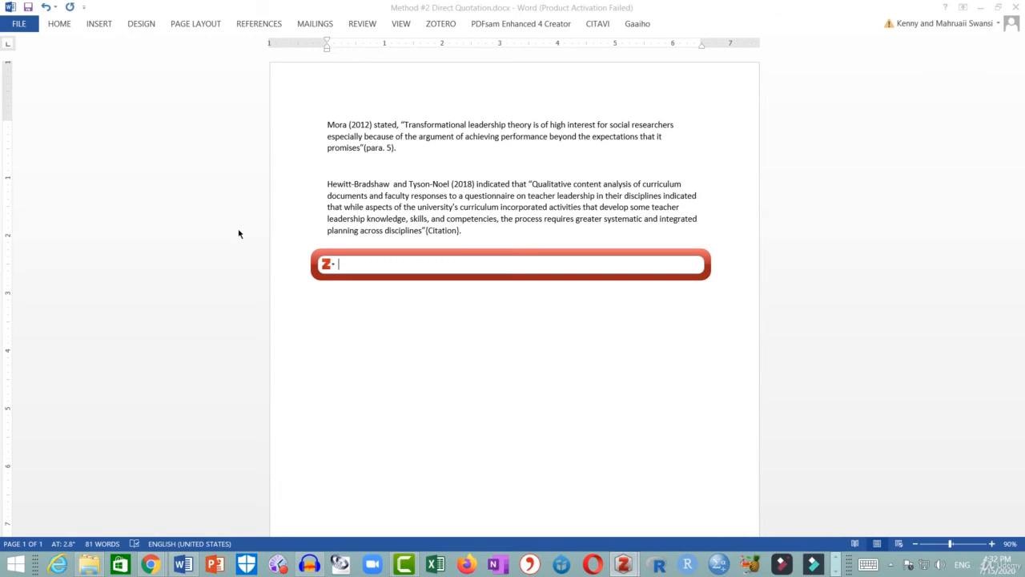
pyautogui.click(327, 265)
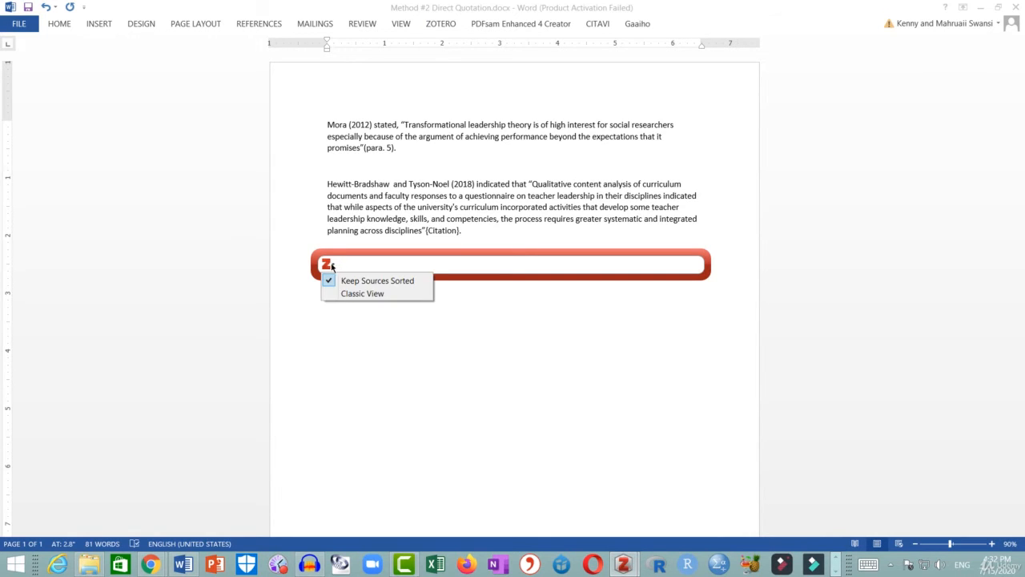
pyautogui.click(353, 293)
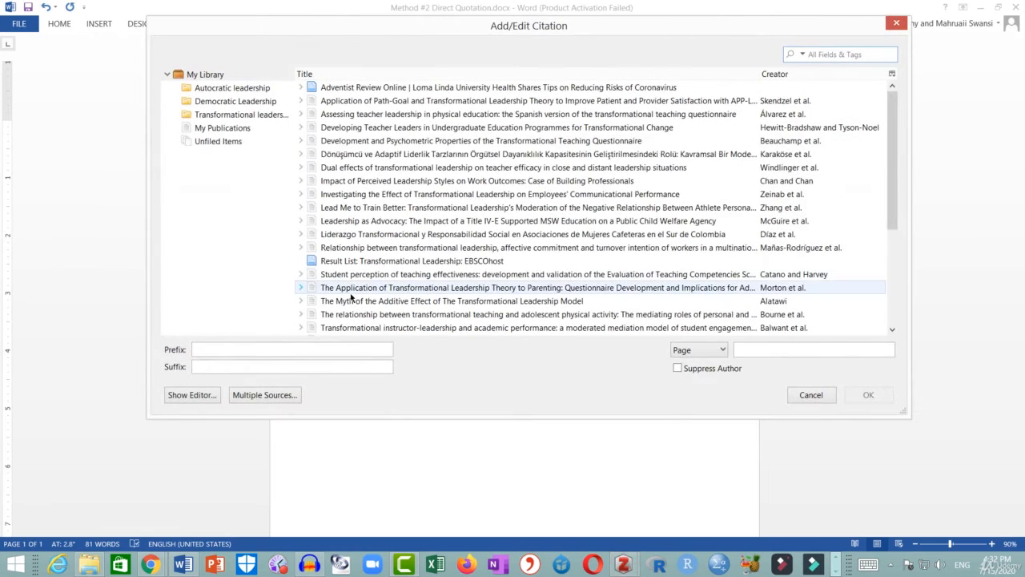
# Search the library for Bradshaw and select the Developing Teacher Leaders in Undergraduate Education Programmes item.
pyautogui.click(730, 127)
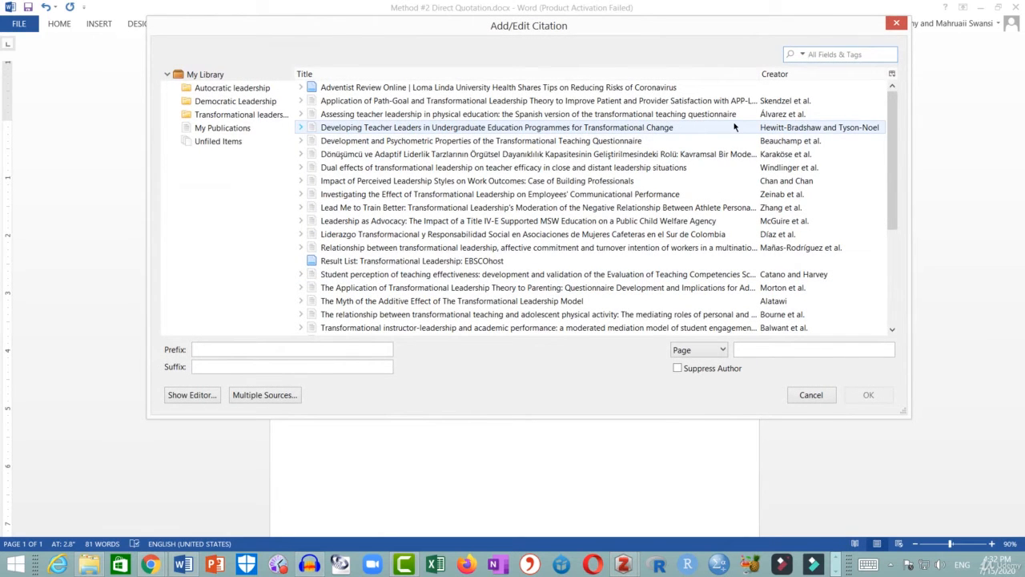
pyautogui.write('Brad')
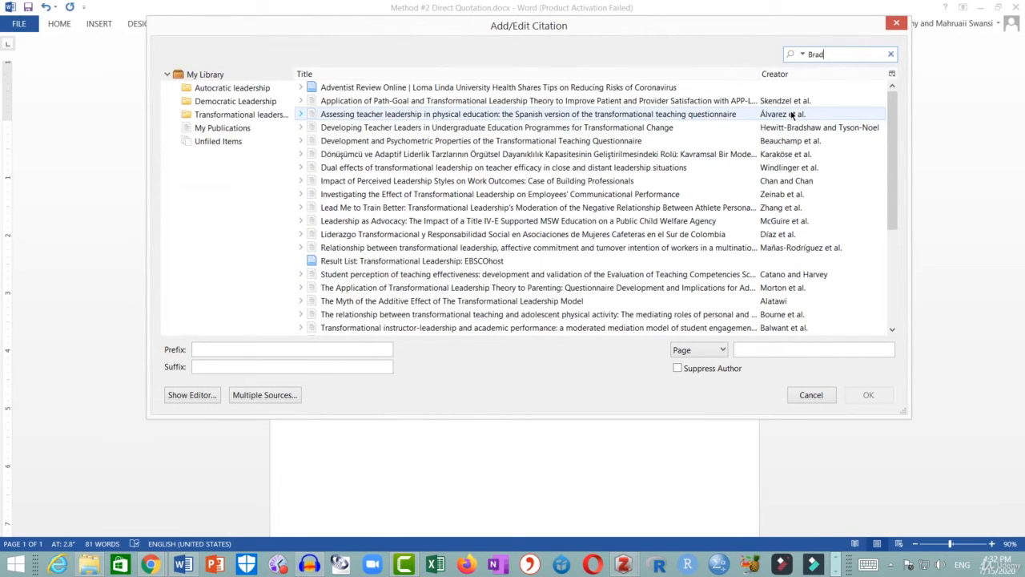
pyautogui.write('shaw')
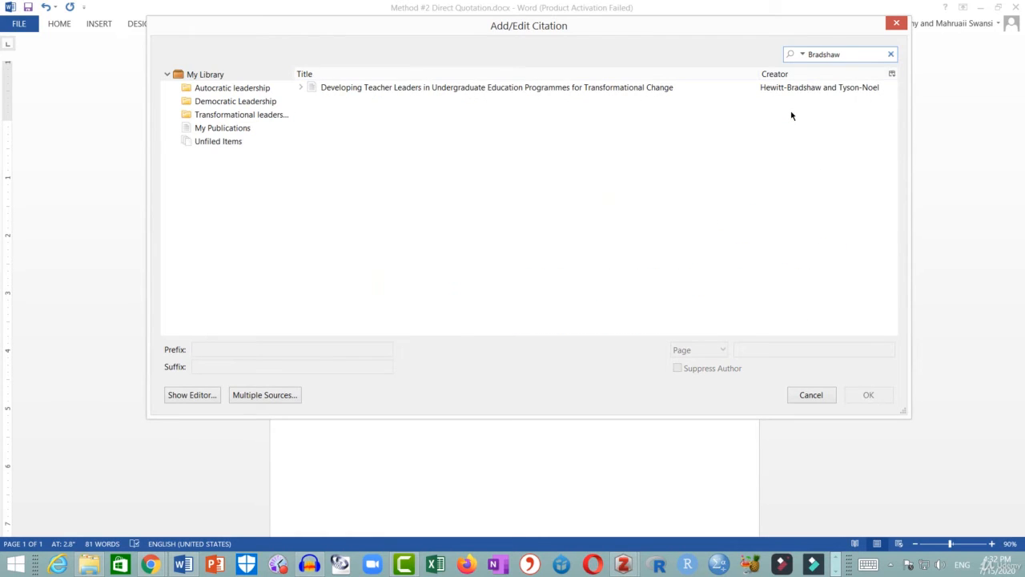
pyautogui.click(559, 92)
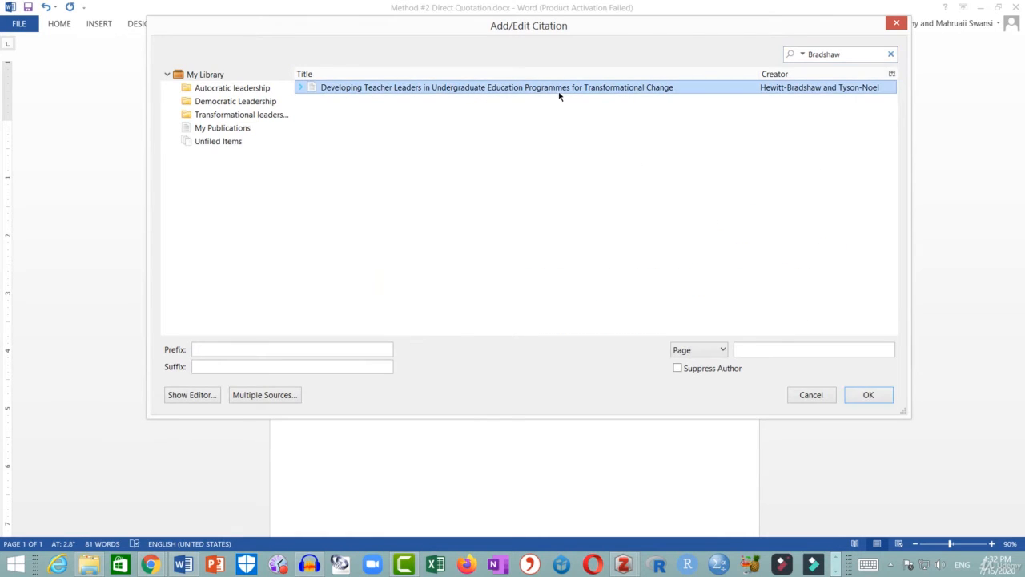
# Suppress the author, replace the year in the citation editor with para. 4, and confirm the citation.
pyautogui.click(677, 368)
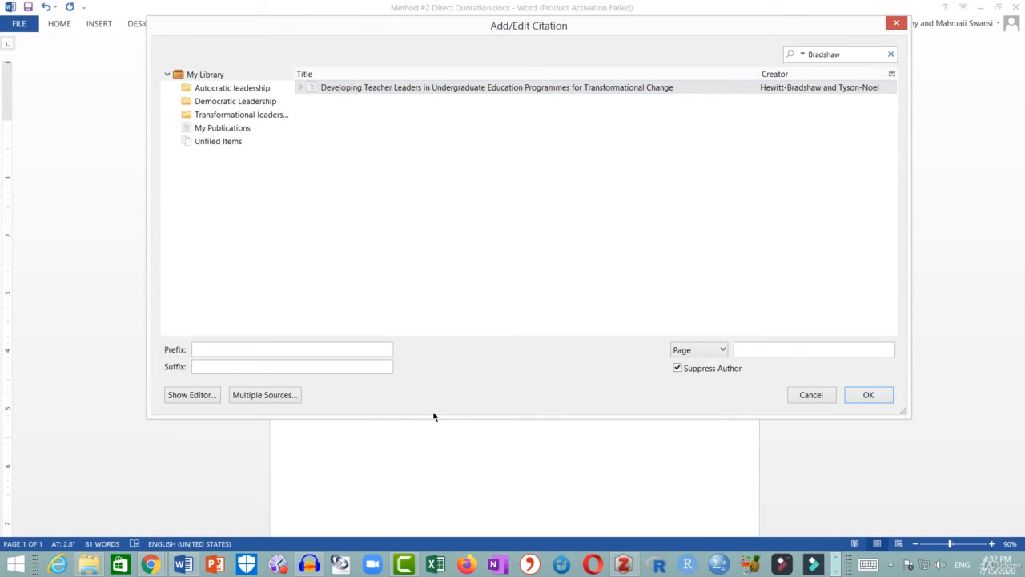
pyautogui.click(205, 398)
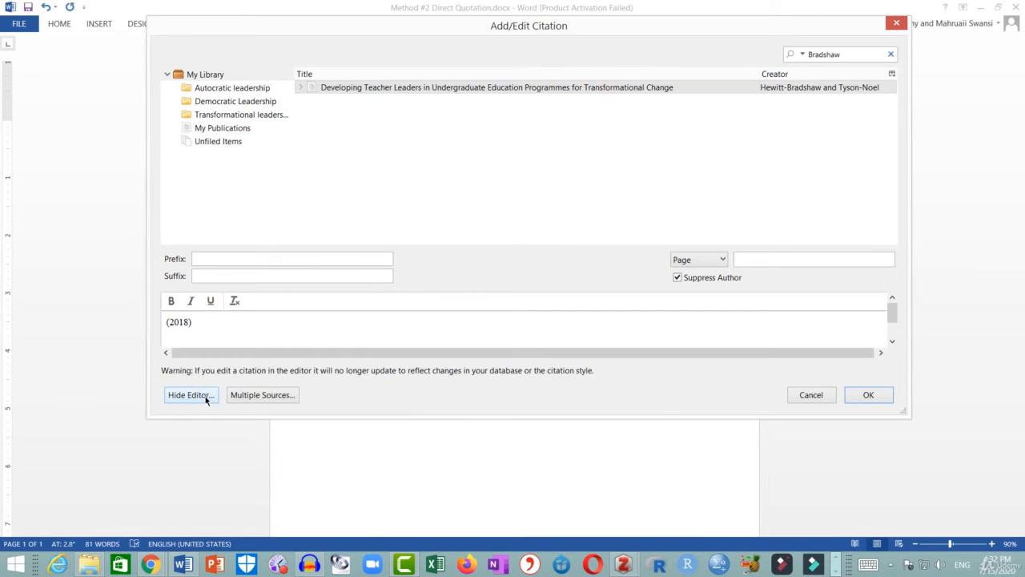
pyautogui.click(188, 321)
pyautogui.press('BackSpace')
pyautogui.press('BackSpace')
pyautogui.press('BackSpace')
pyautogui.press('BackSpace')
pyautogui.write('para. 4')
pyautogui.click(869, 395)
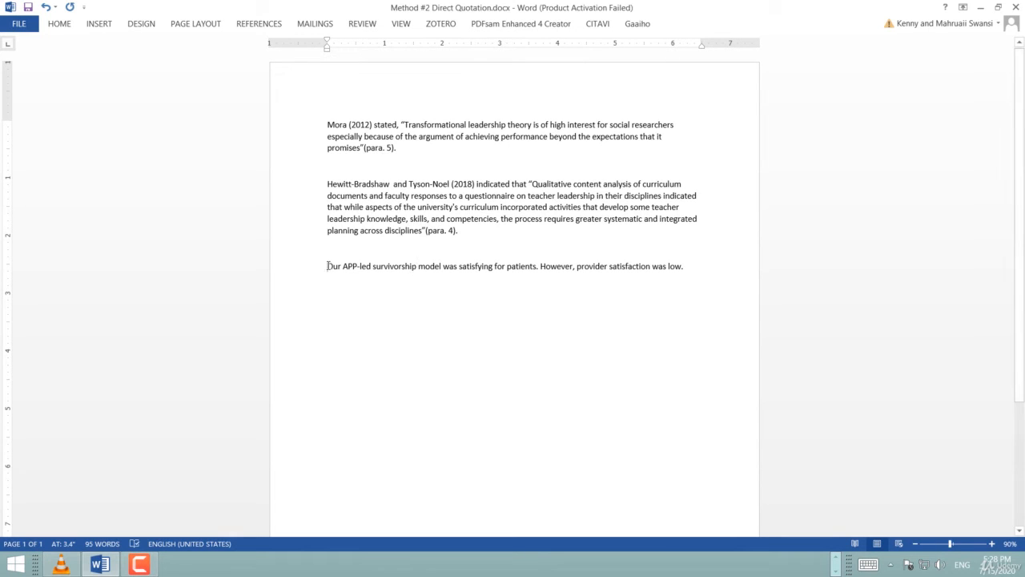
# Insert a Zotero citation at the start of the third paragraph, searching 2011 and choosing the McGuire et al. Leadership as Advocacy item.
pyautogui.click(445, 25)
pyautogui.click(18, 58)
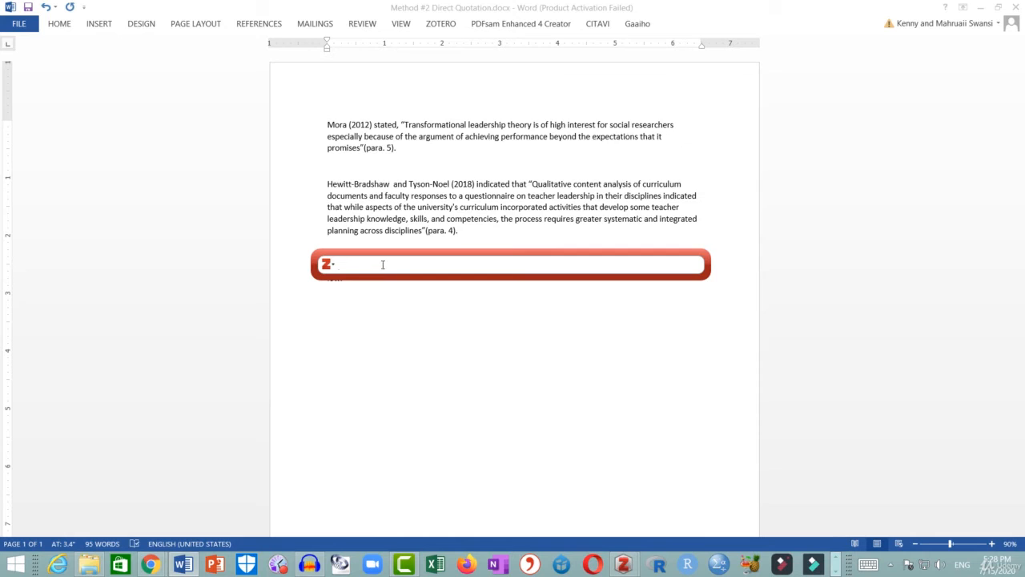
pyautogui.write('20')
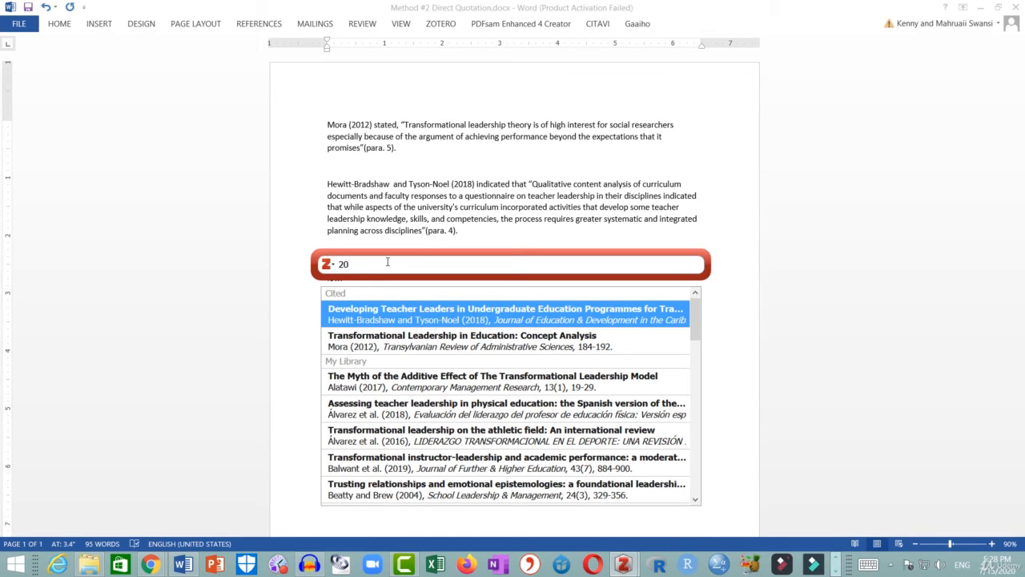
pyautogui.write('11')
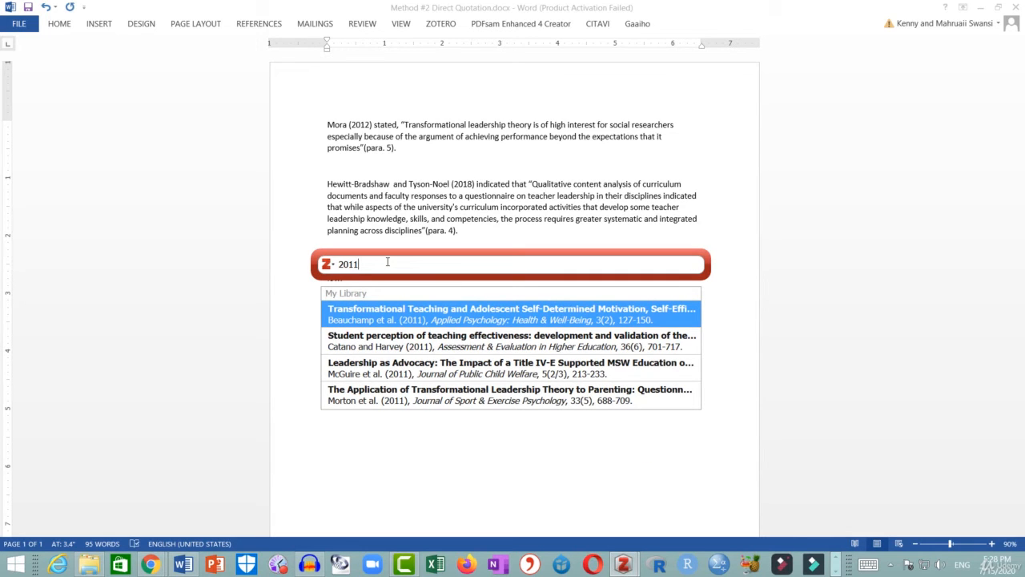
pyautogui.click(473, 368)
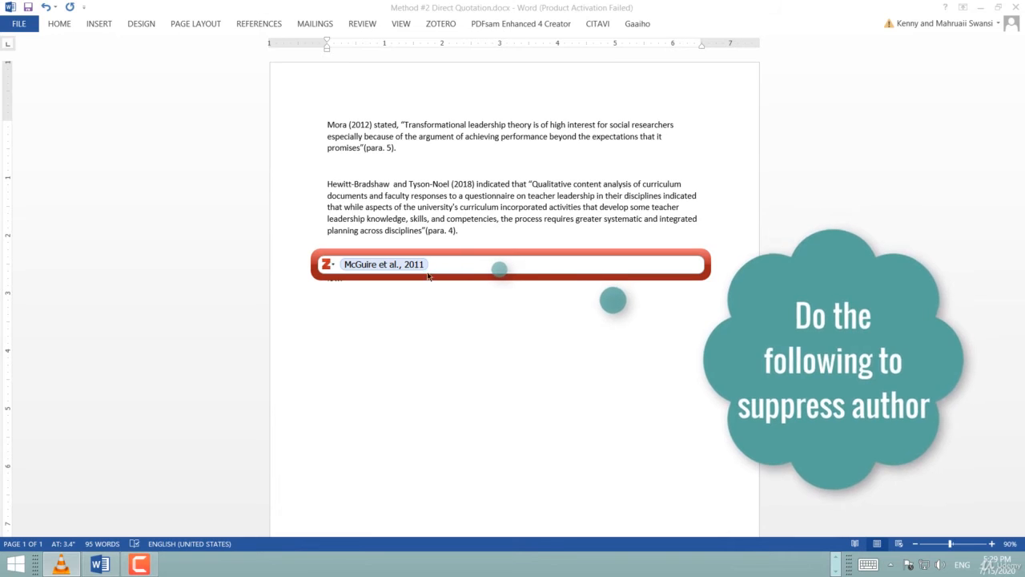
# Suppress the author for the McGuire et al. citation and insert it into the document.
pyautogui.click(390, 264)
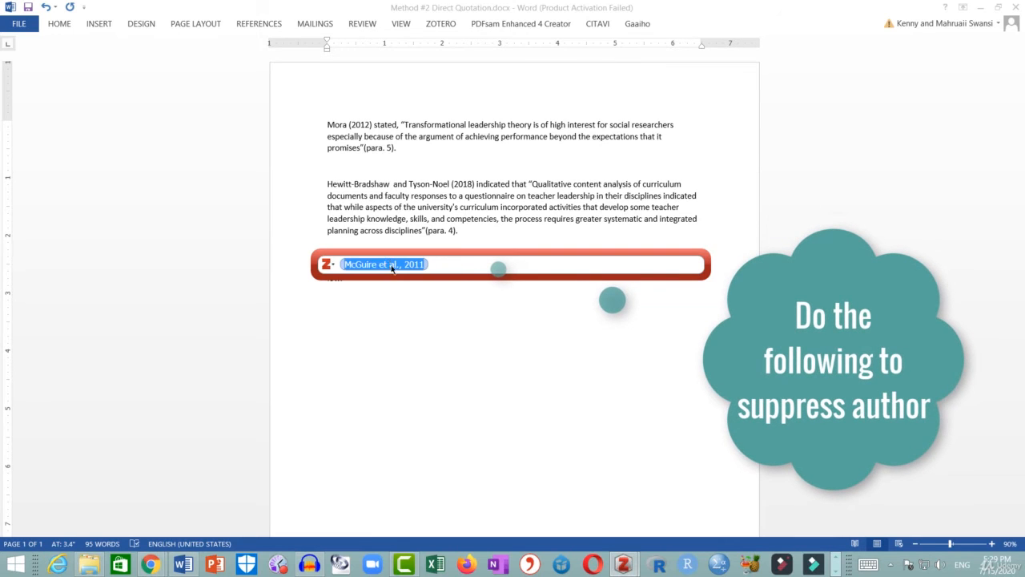
pyautogui.click(389, 265)
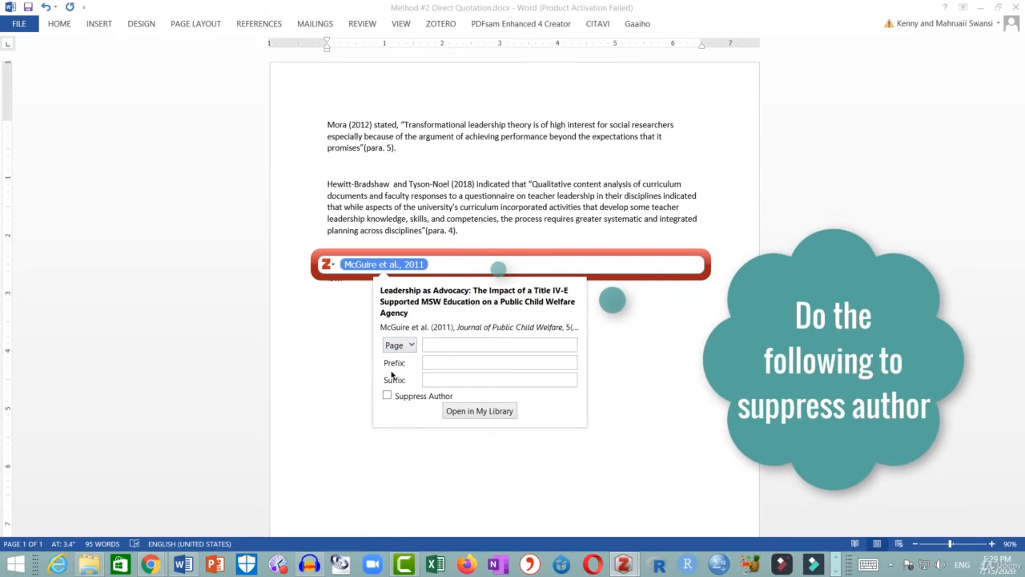
pyautogui.click(388, 395)
pyautogui.press('Return')
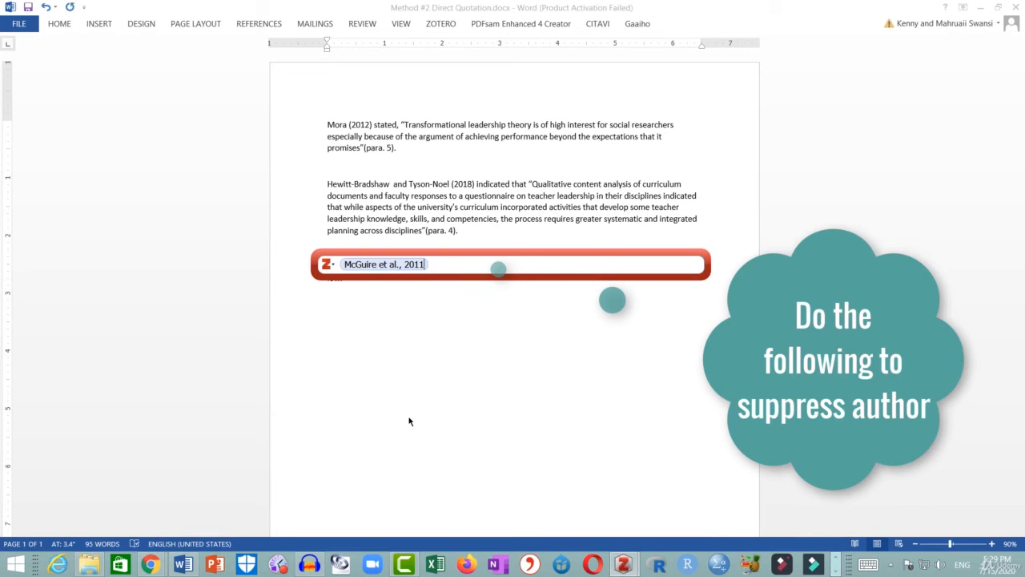
pyautogui.press('Return')
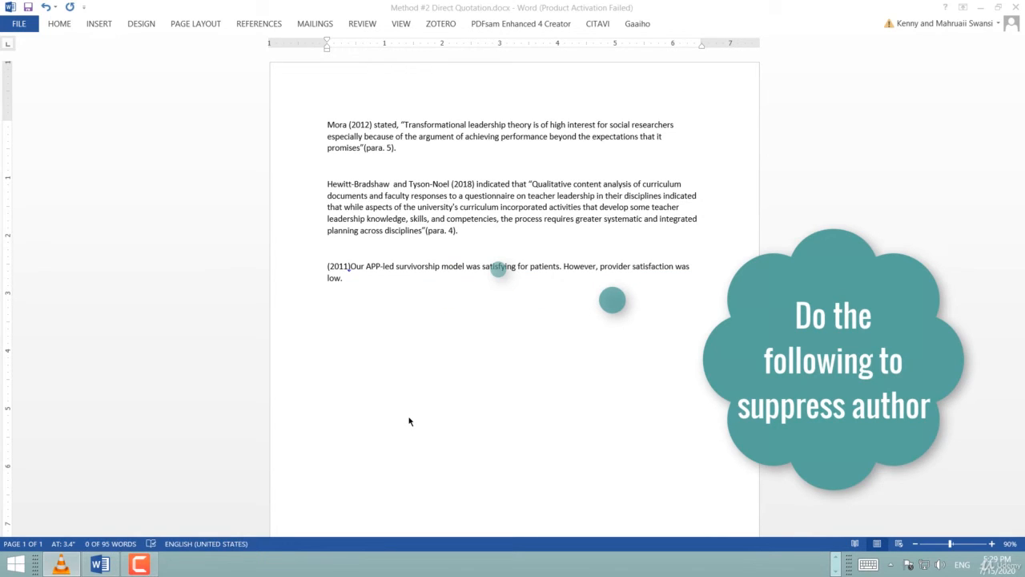
# Write the McGuire, Howes, Murphy-Nugen and George author names around the 2011 citation, followed by "highlighted," and an opening quotation mark.
pyautogui.click(345, 268)
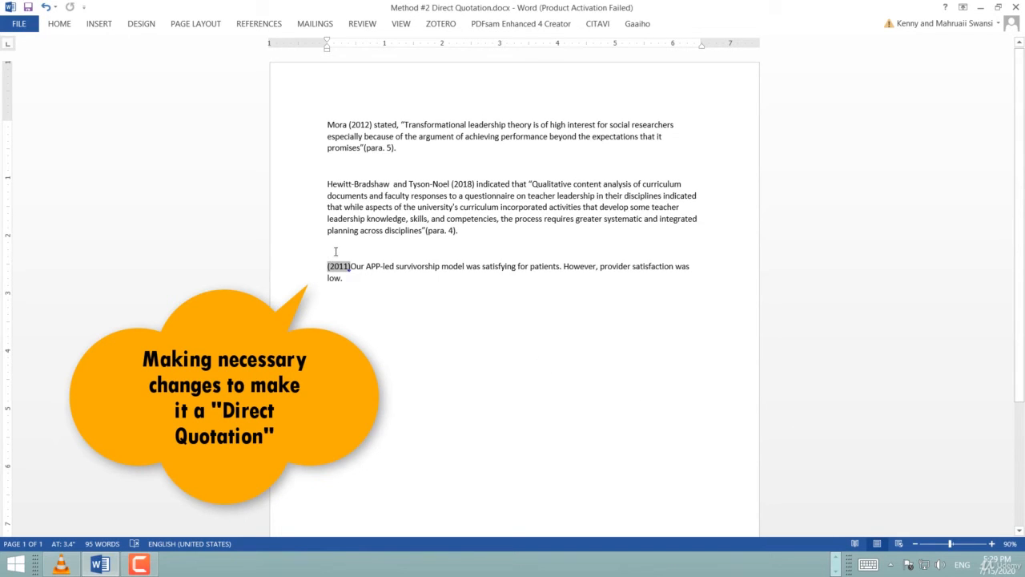
pyautogui.write('McGuire,')
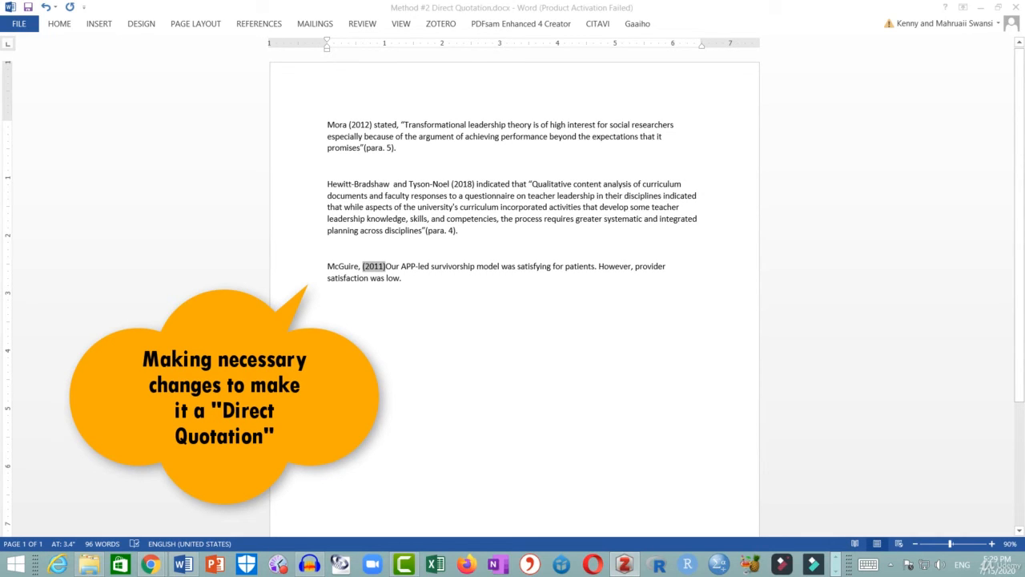
pyautogui.click(363, 269)
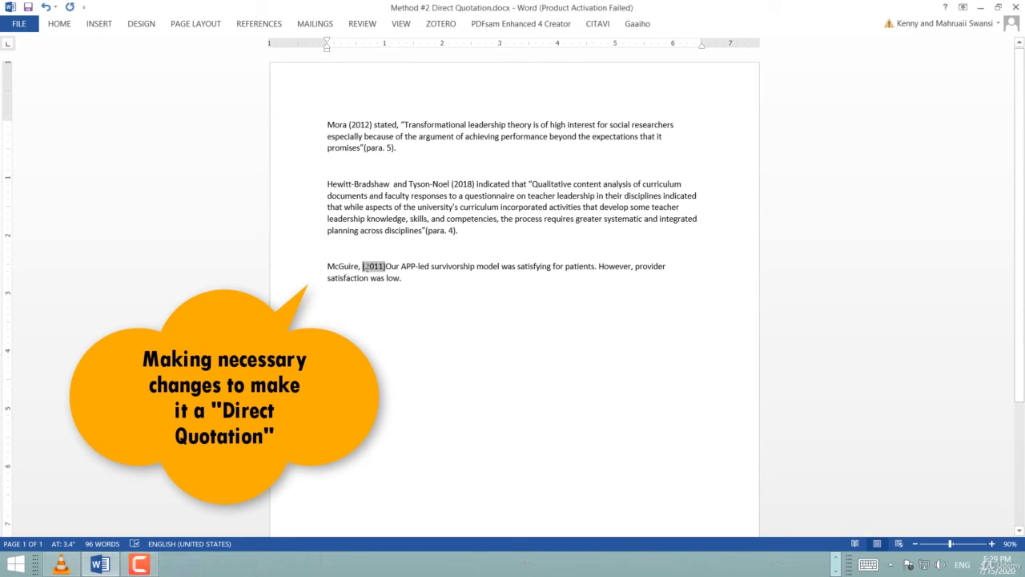
pyautogui.write('Howes')
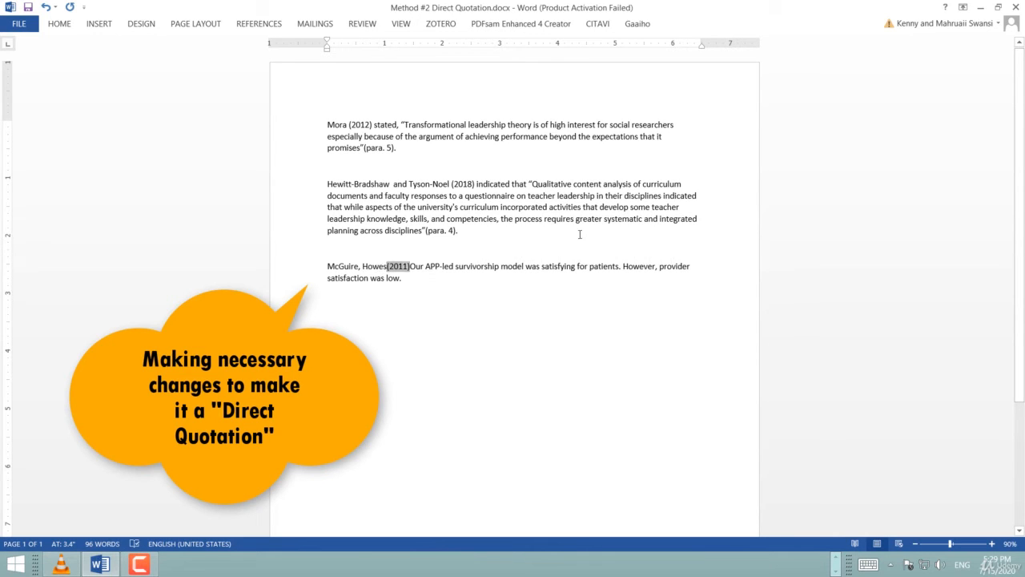
pyautogui.write(',')
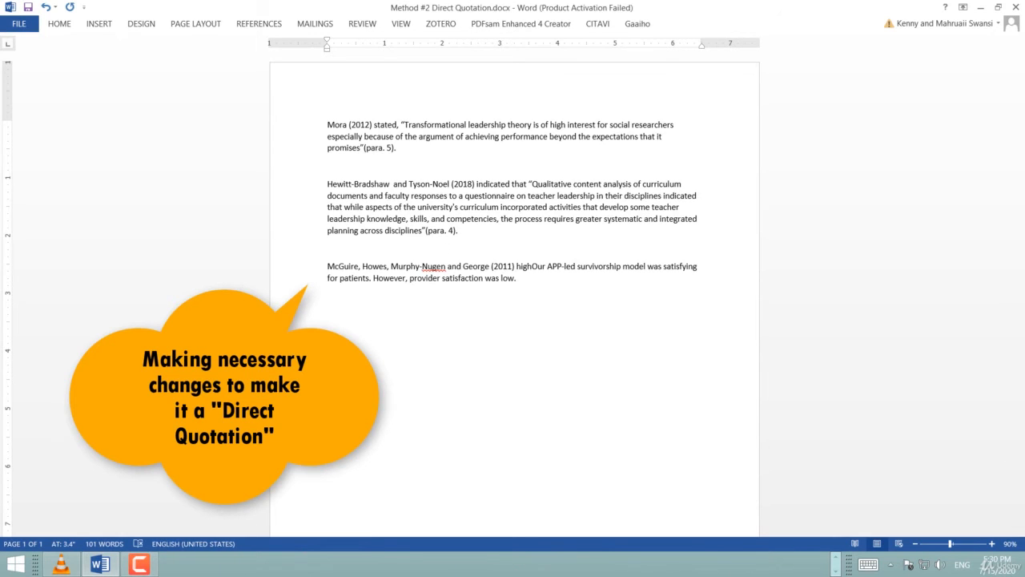
pyautogui.write('lighted')
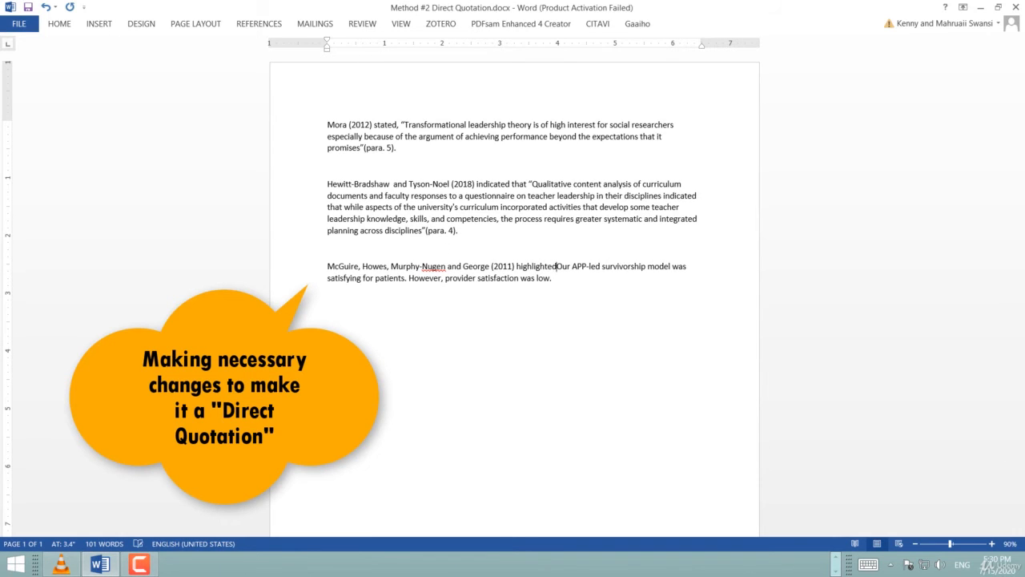
pyautogui.write(', "')
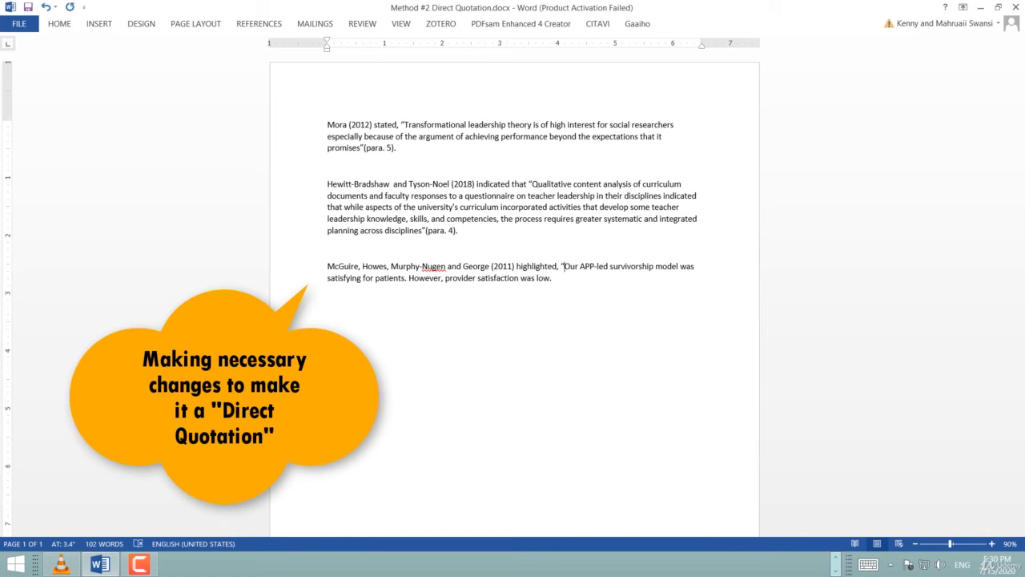
# Add a closing quotation mark after "low" at the end of the third paragraph.
pyautogui.click(554, 277)
pyautogui.press('Left')
pyautogui.press('Left')
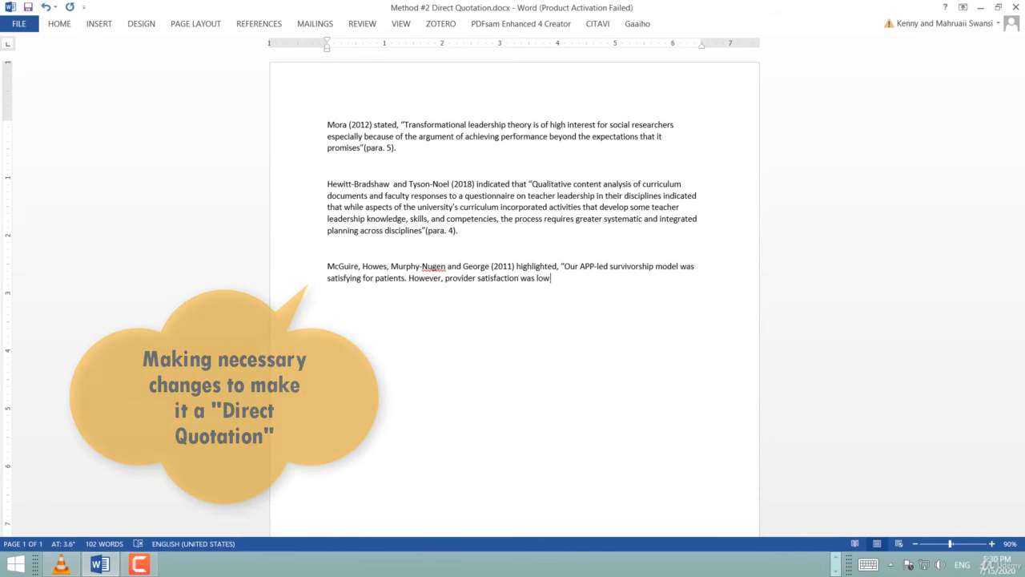
pyautogui.write('"')
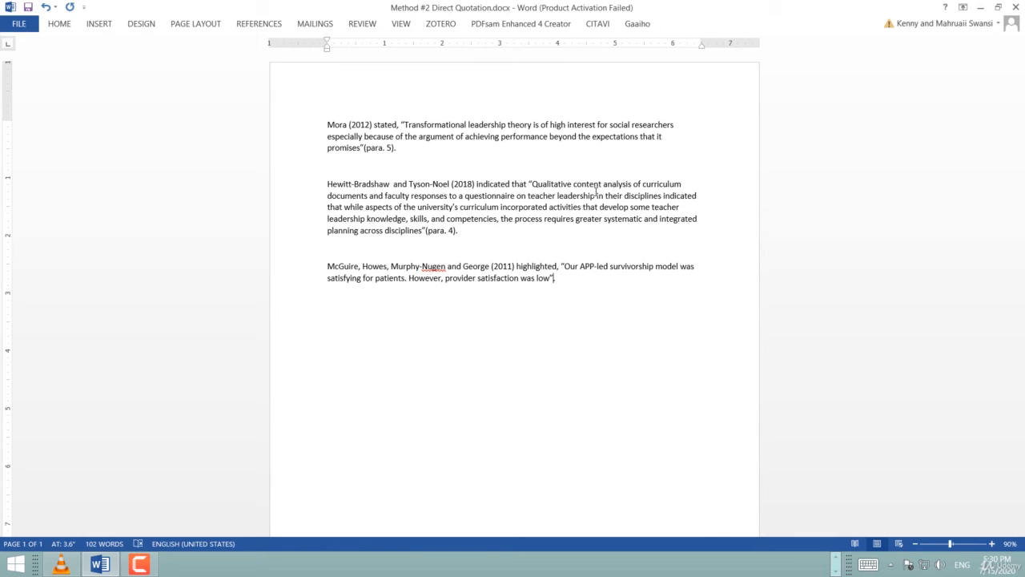
# Insert a Zotero citation after the quotation using the classic view, searching 2011 and choosing the McGuire et al. Leadership as Advocacy item.
pyautogui.click(445, 26)
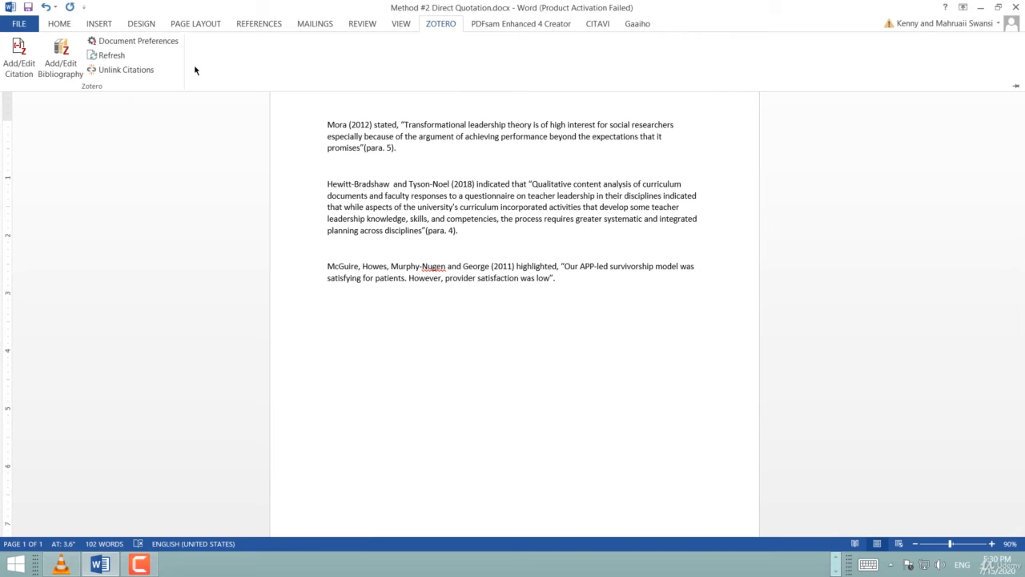
pyautogui.click(22, 55)
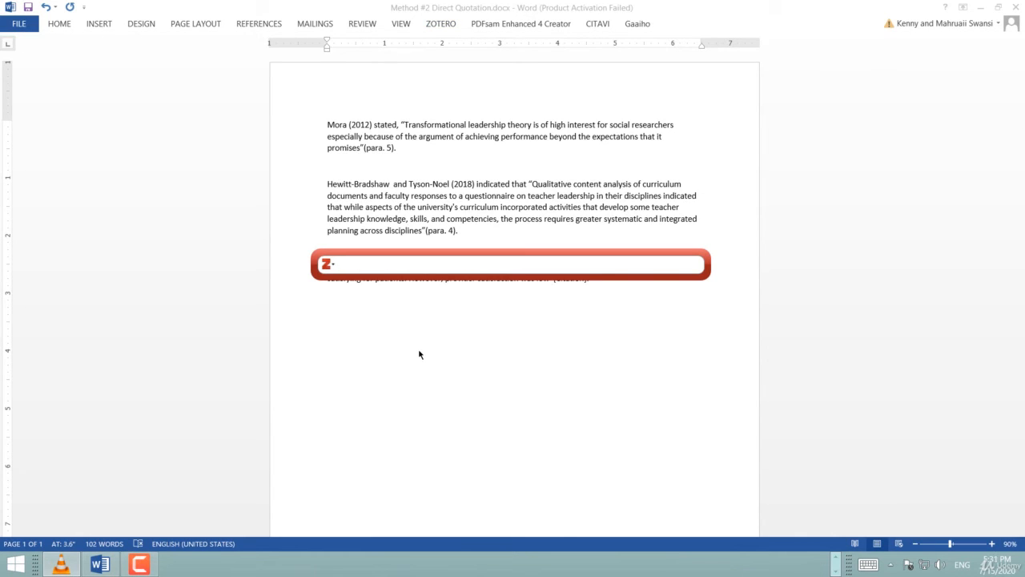
pyautogui.click(334, 267)
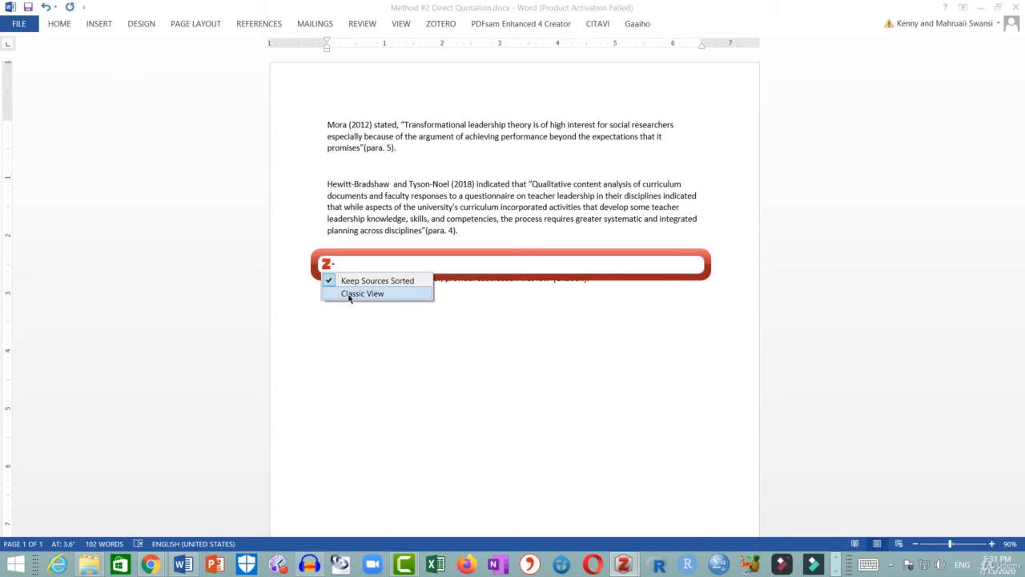
pyautogui.click(418, 295)
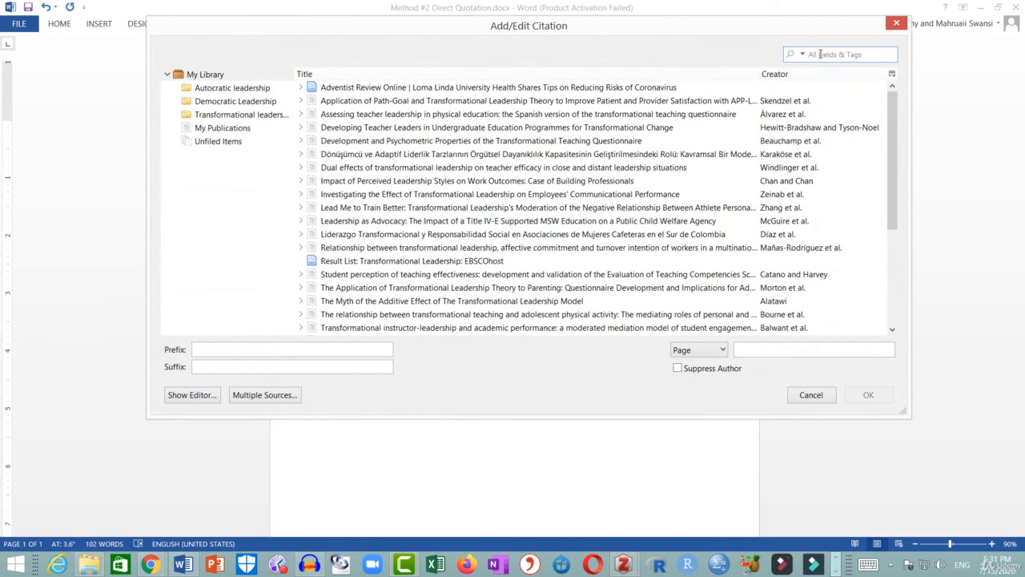
pyautogui.write('201')
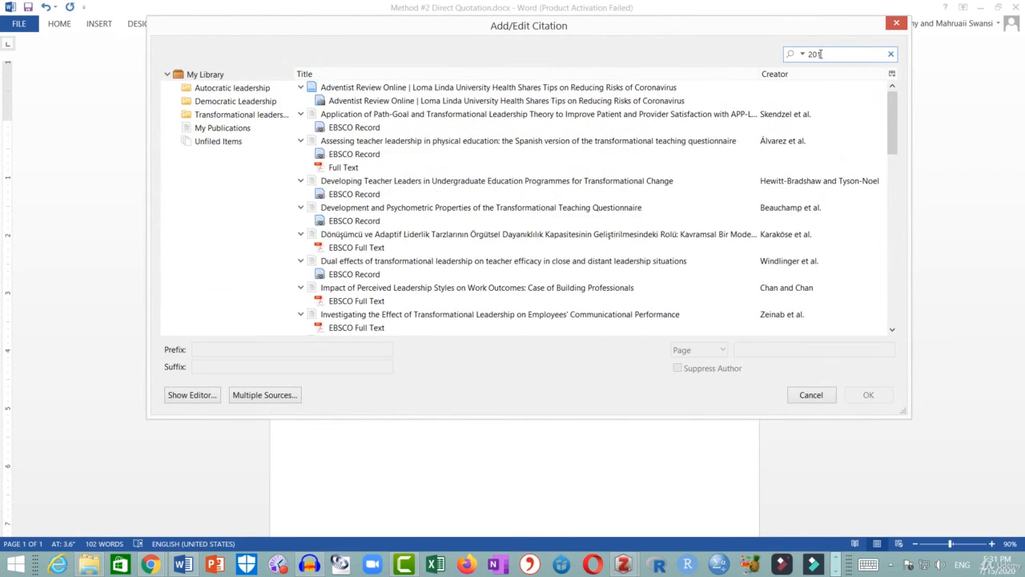
pyautogui.write('1')
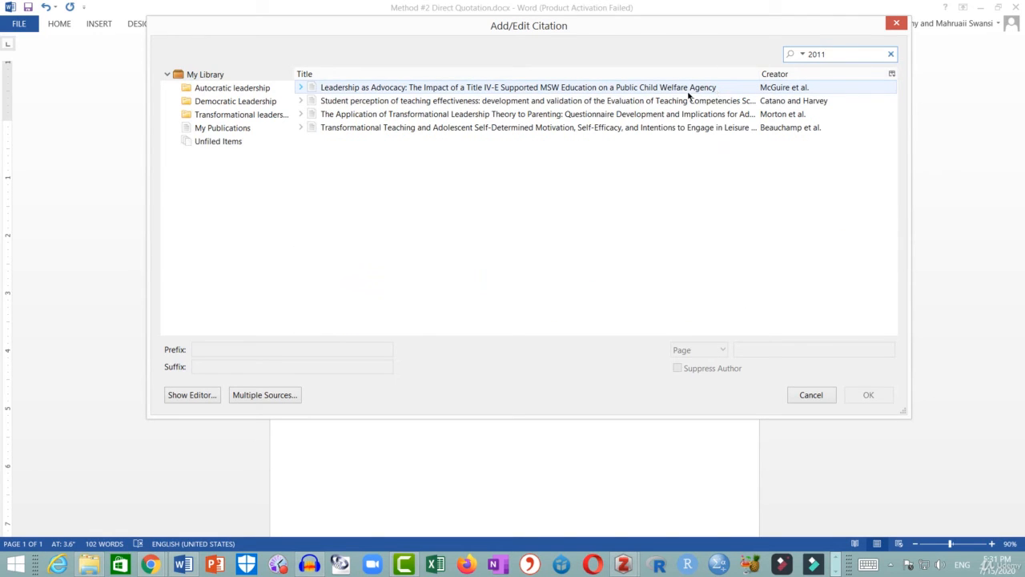
pyautogui.click(601, 92)
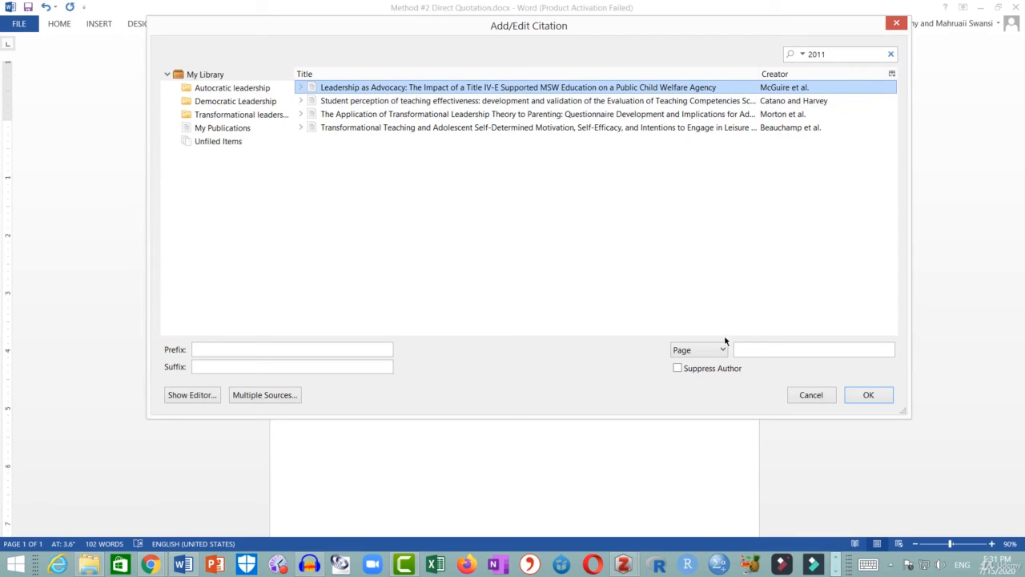
# Suppress the author, replace the year in the citation editor with para. 7, and confirm the citation.
pyautogui.click(697, 373)
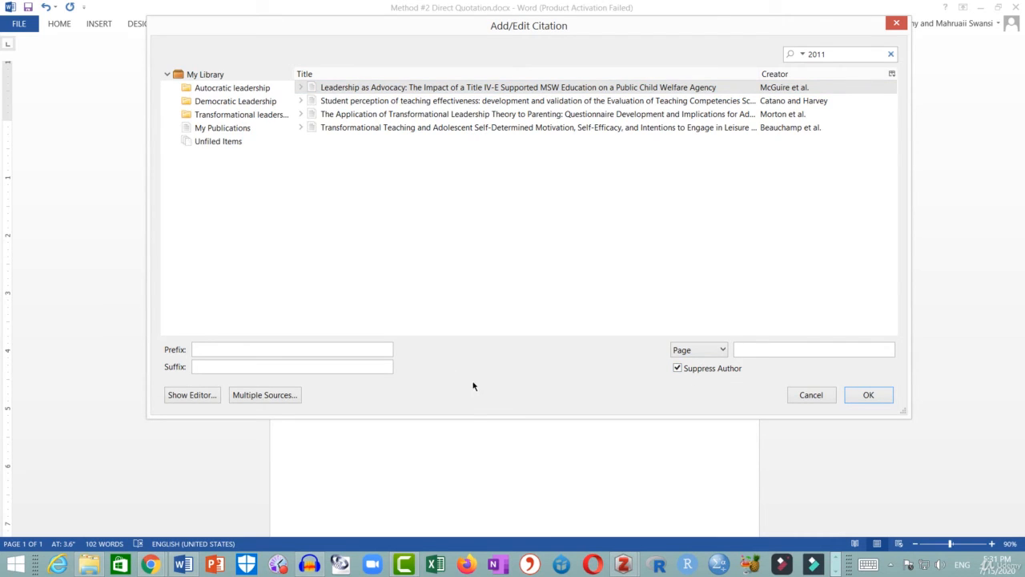
pyautogui.click(200, 396)
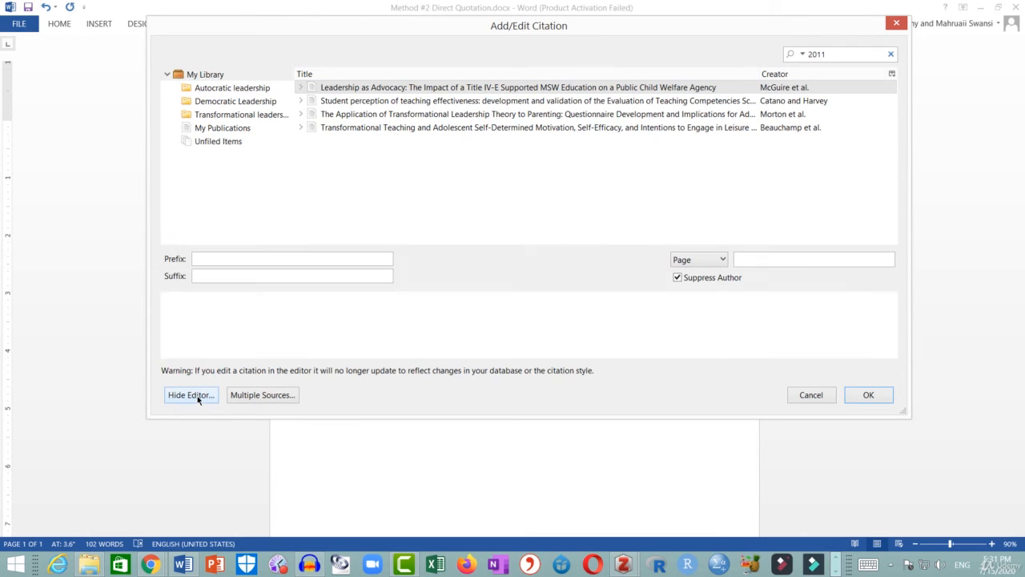
pyautogui.click(188, 322)
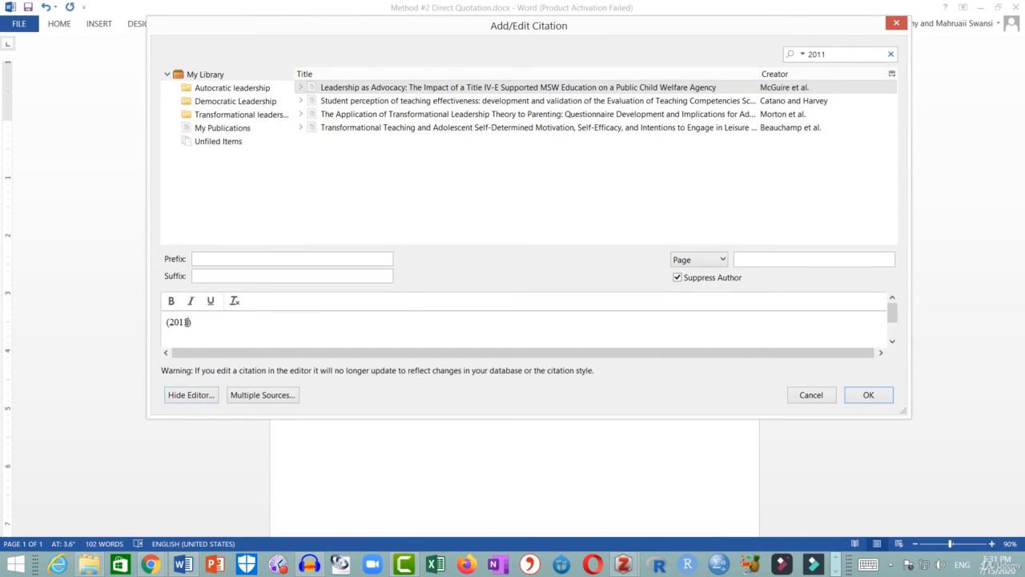
pyautogui.press('BackSpace')
pyautogui.press('BackSpace')
pyautogui.press('BackSpace')
pyautogui.press('BackSpace')
pyautogui.write('para. 7')
pyautogui.click(870, 396)
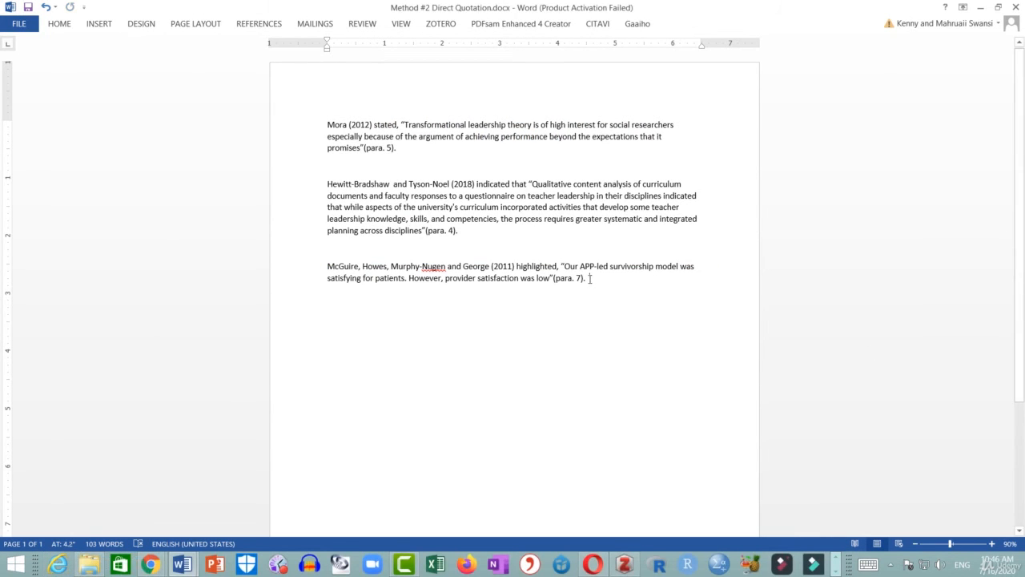
# Add a REFERENCES heading on a new line below the third paragraph and insert the Zotero bibliography under it.
pyautogui.press('Return')
pyautogui.write('REFEREN')
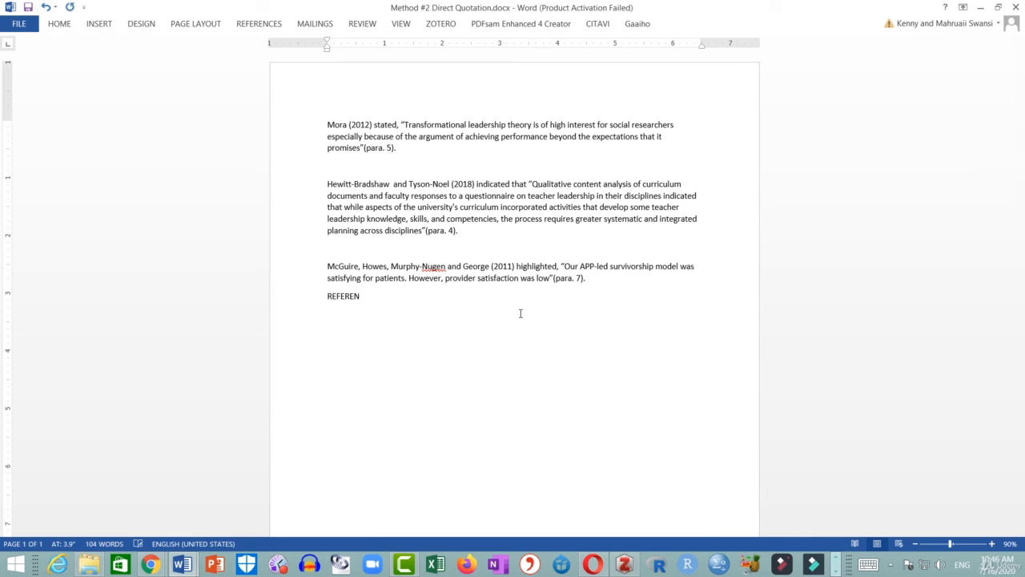
pyautogui.write('CES')
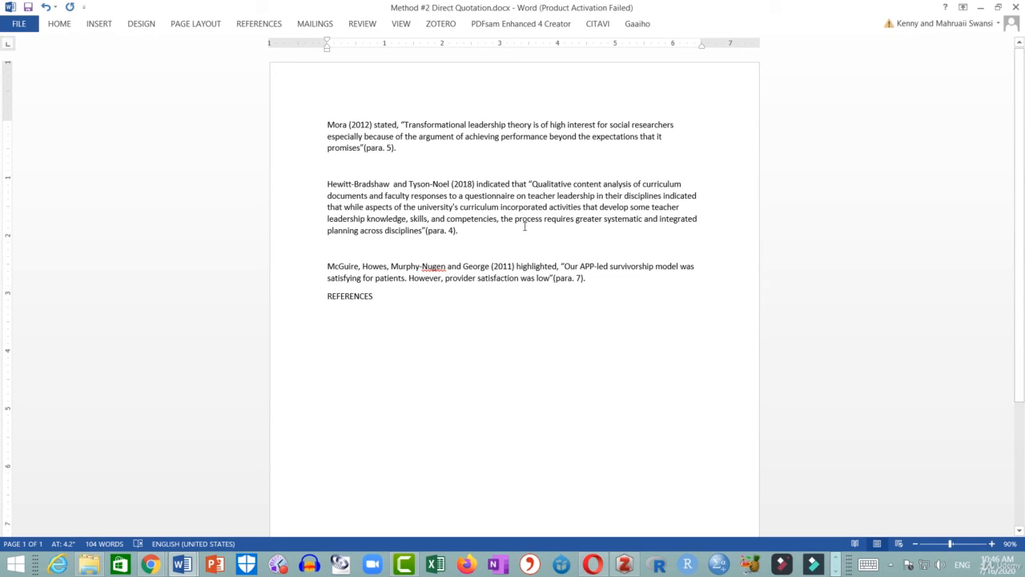
pyautogui.click(442, 25)
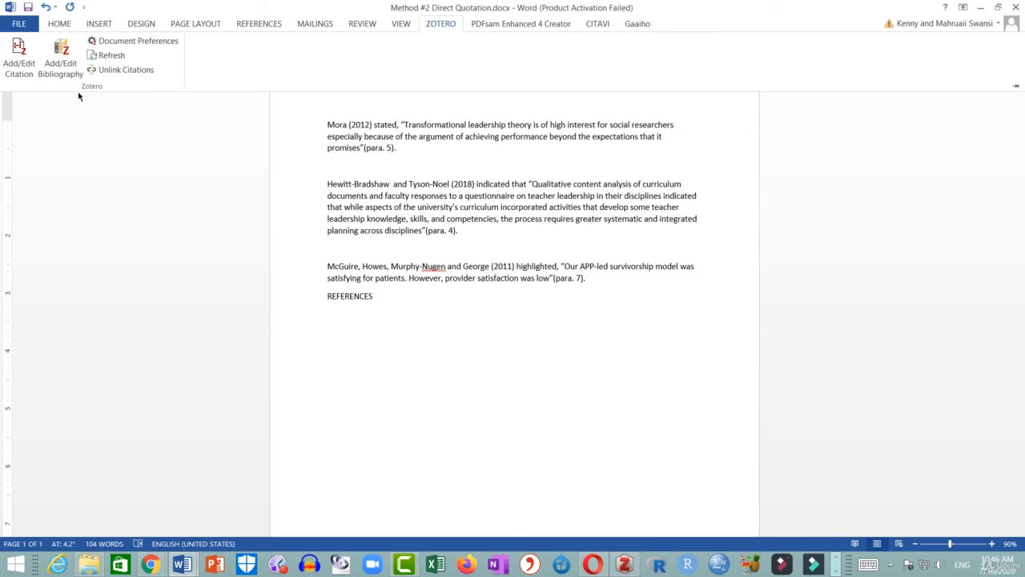
pyautogui.click(62, 61)
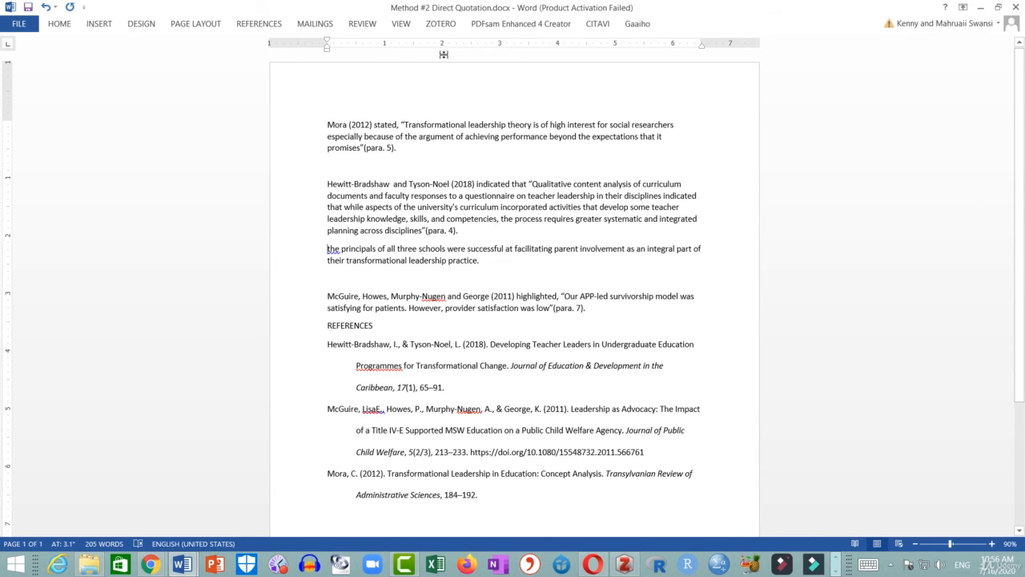
# Insert a Zotero citation at the start of the new paragraph, searching Giles and choosing the Giles (2006) Transformational Leadership item.
pyautogui.click(450, 30)
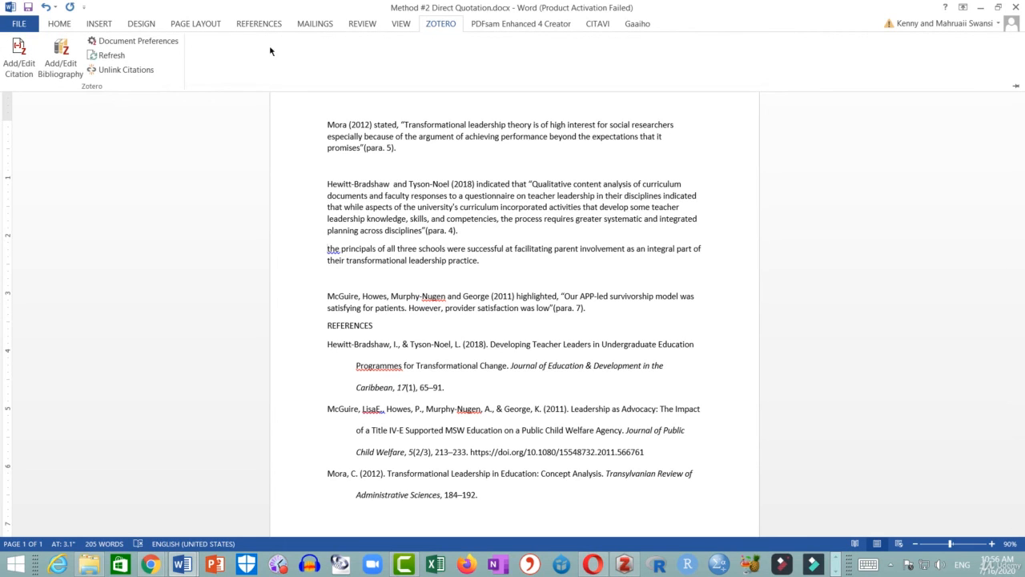
pyautogui.click(22, 57)
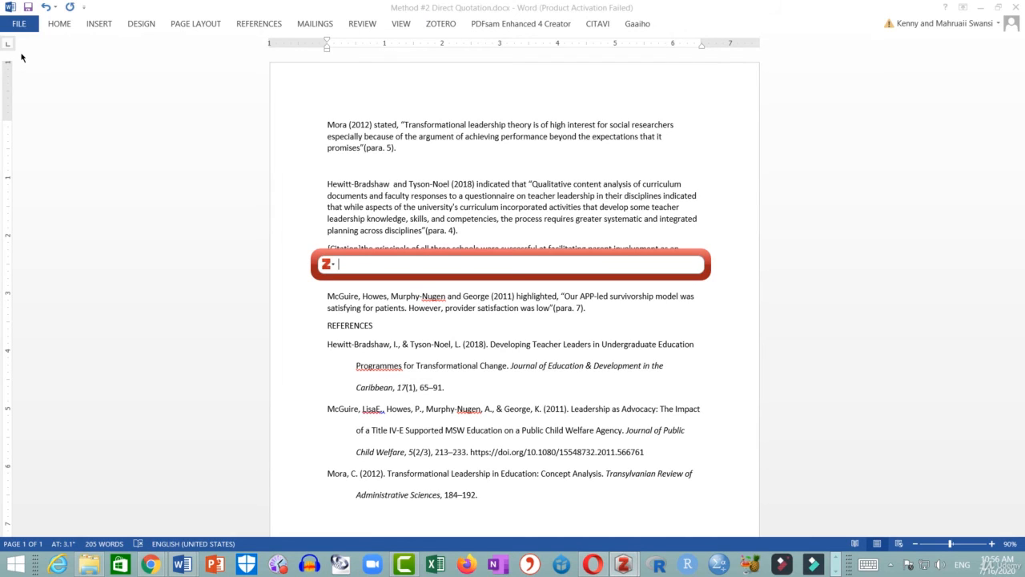
pyautogui.write('Gile')
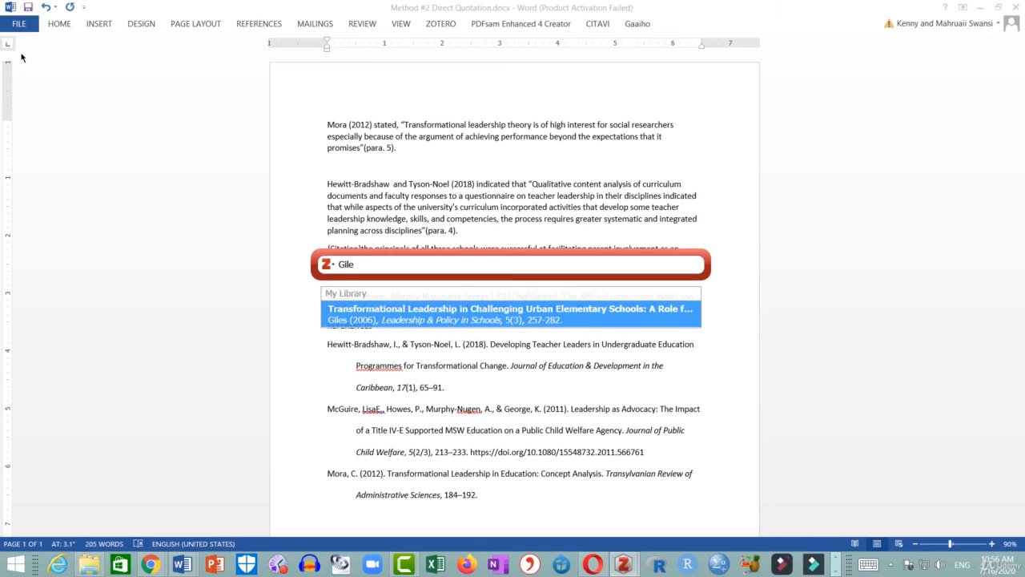
pyautogui.write('s')
pyautogui.click(561, 315)
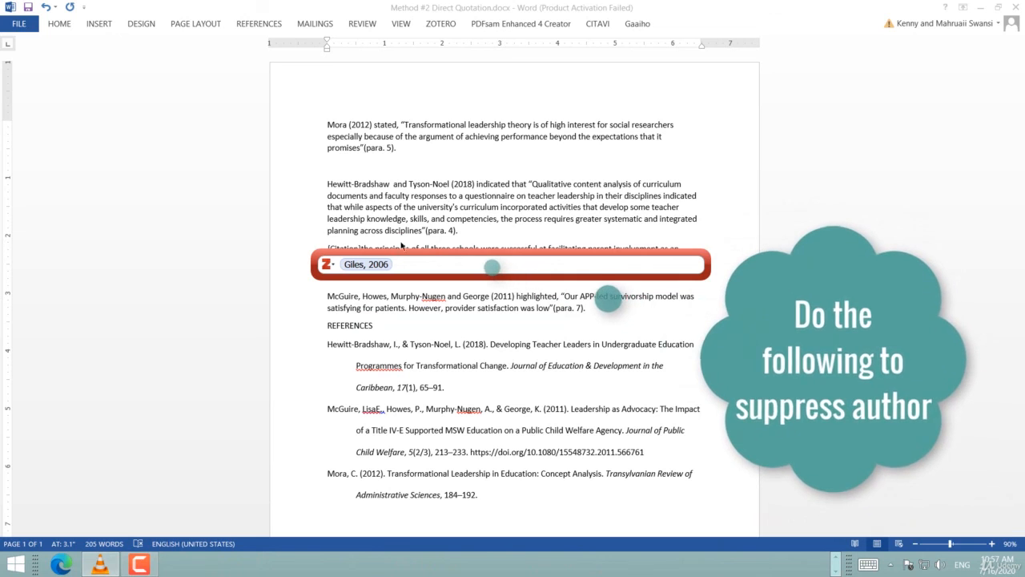
# Suppress the author for the Giles citation and insert it into the document.
pyautogui.click(364, 265)
pyautogui.click(364, 265)
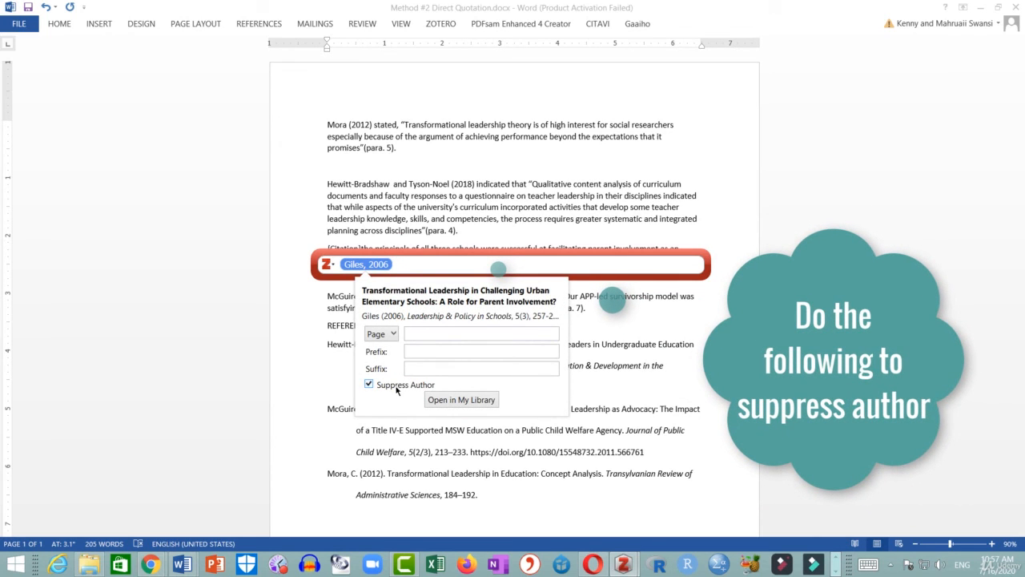
pyautogui.press('Return')
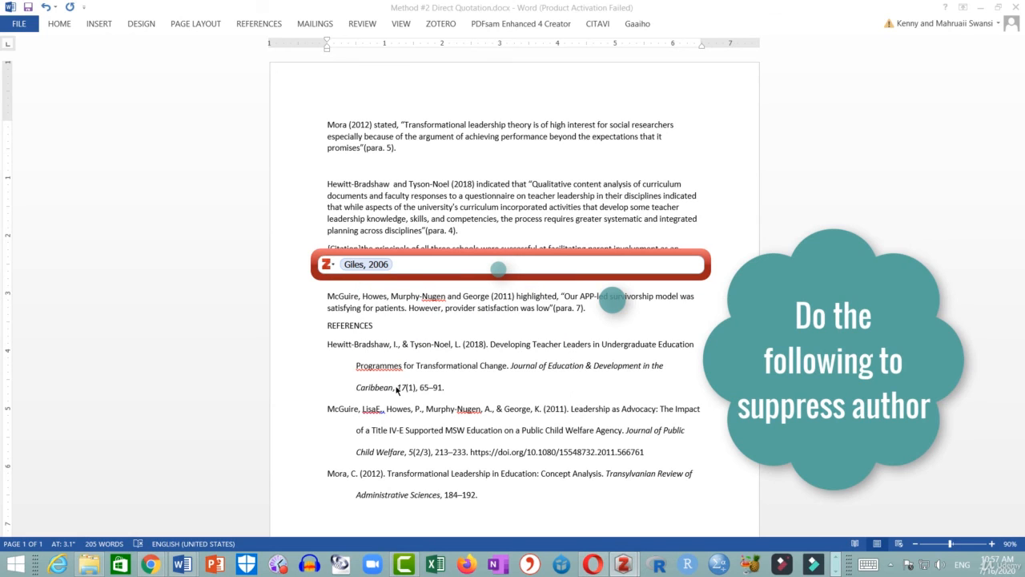
pyautogui.press('Return')
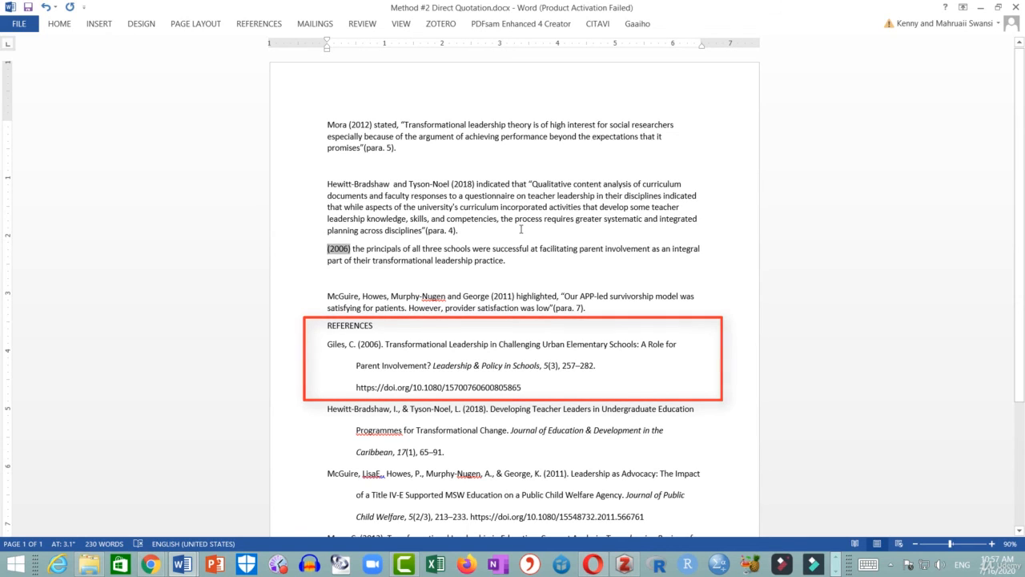
# Type Giles before the 2006 citation and add "found that" with an opening quotation mark before the quoted text.
pyautogui.write('Gile')
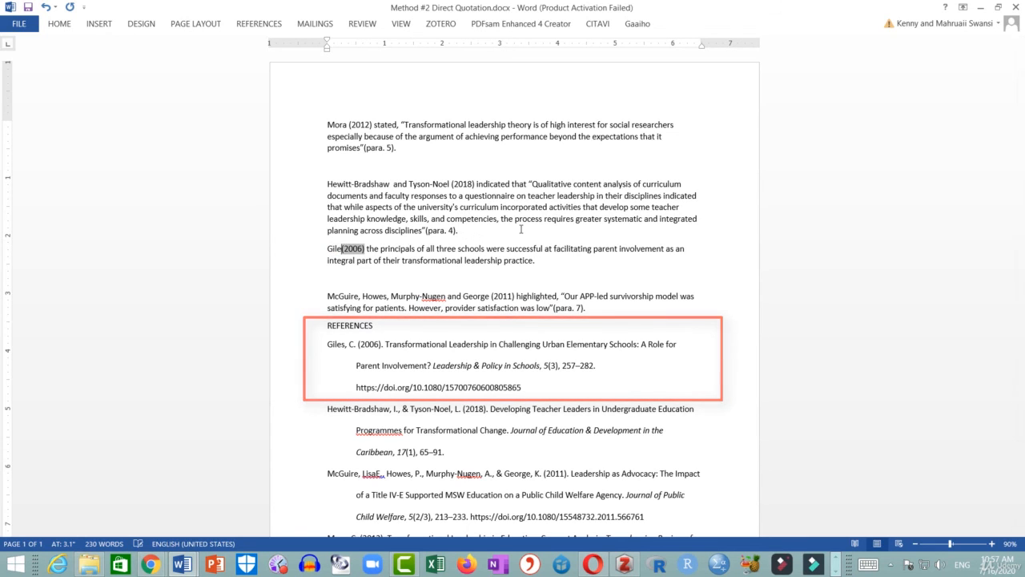
pyautogui.write('s')
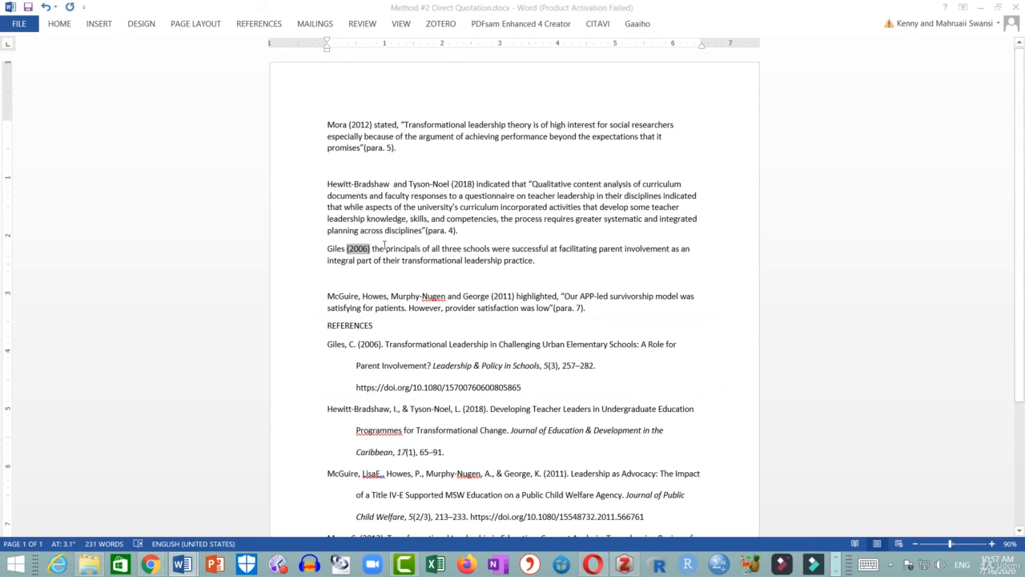
pyautogui.click(384, 247)
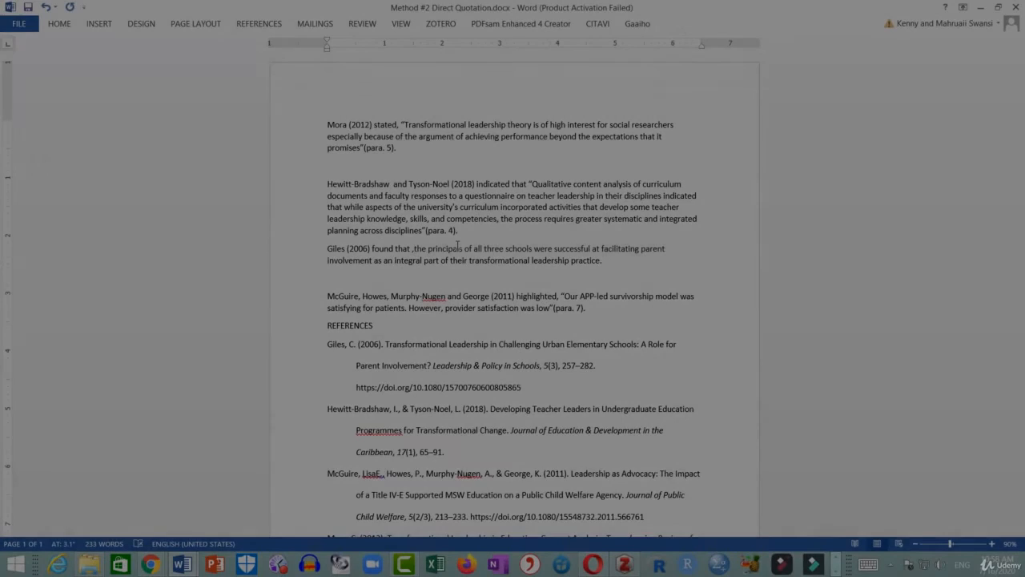
pyautogui.write('“')
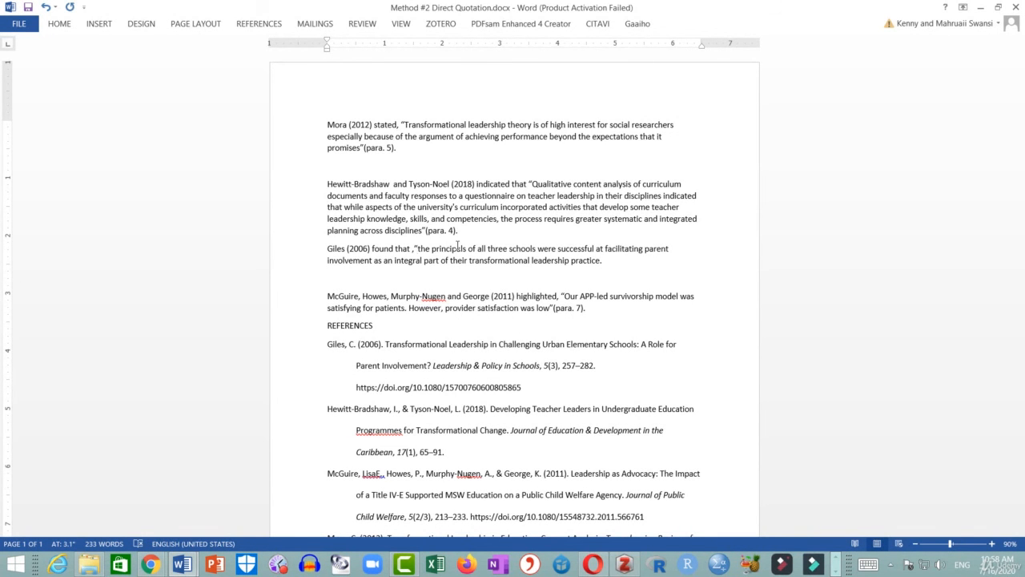
# Start a Zotero citation at the end of the Giles quotation and switch the citation dialog to Classic View.
pyautogui.click(600, 261)
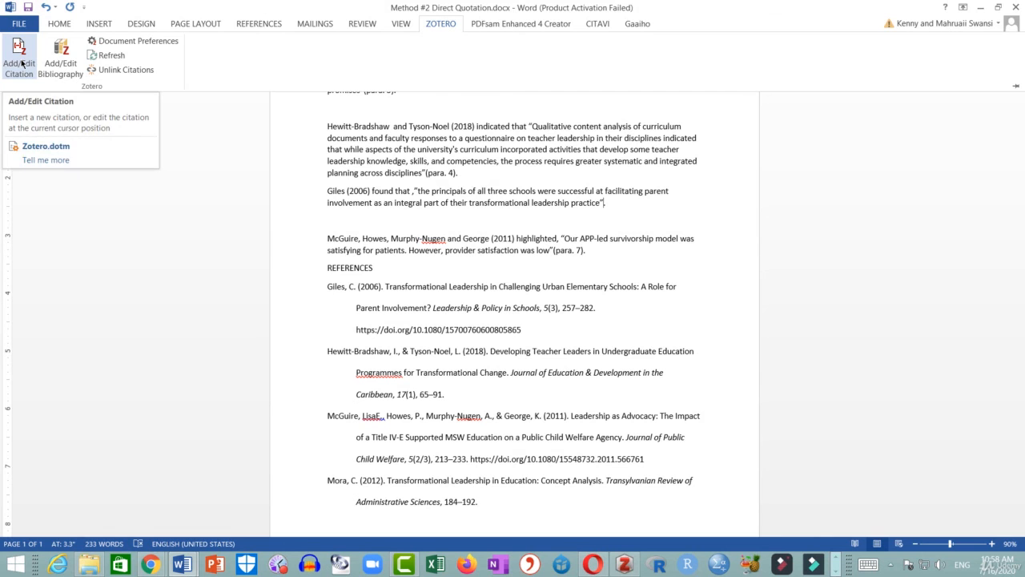
pyautogui.click(21, 63)
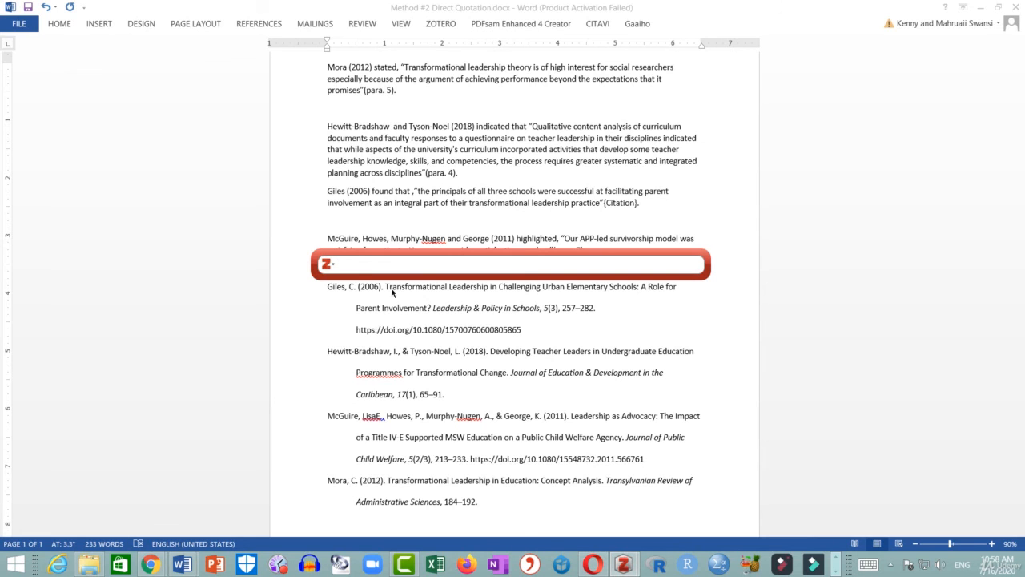
pyautogui.click(330, 265)
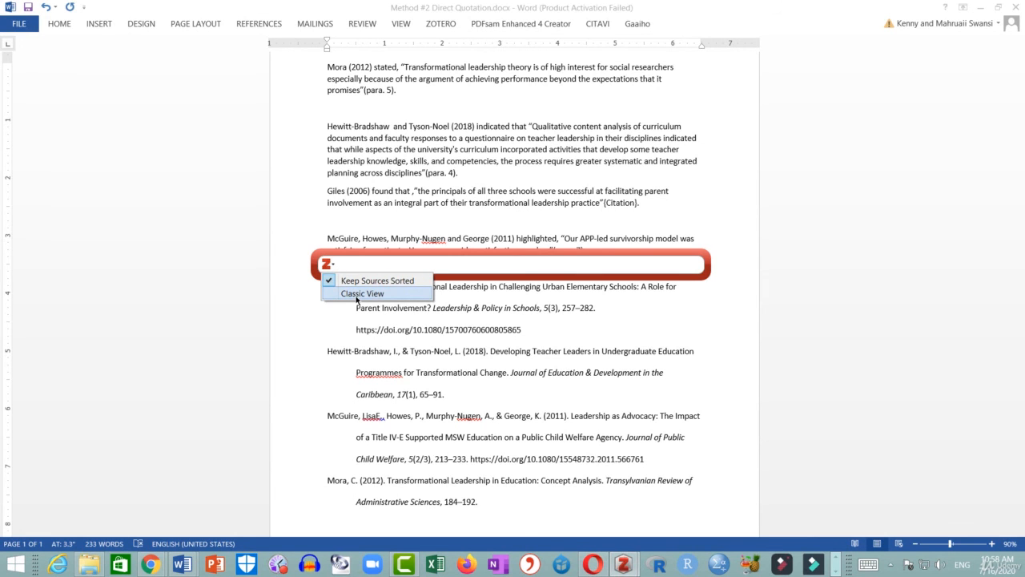
pyautogui.click(359, 294)
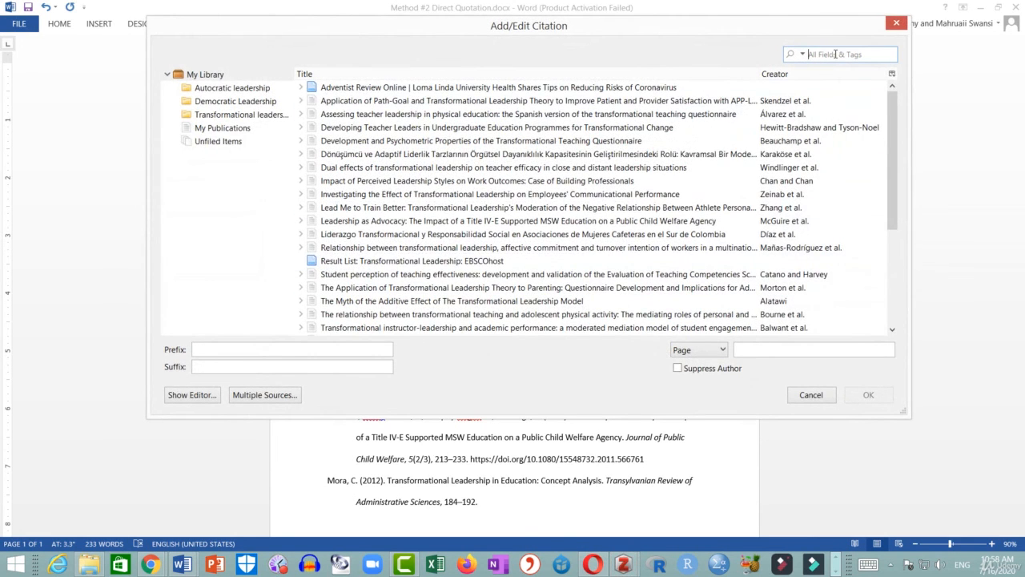
# Search the library for Giles, select the Transformational Leadership in Challenging Urban Elementary Schools item, and suppress its author.
pyautogui.write('Gil')
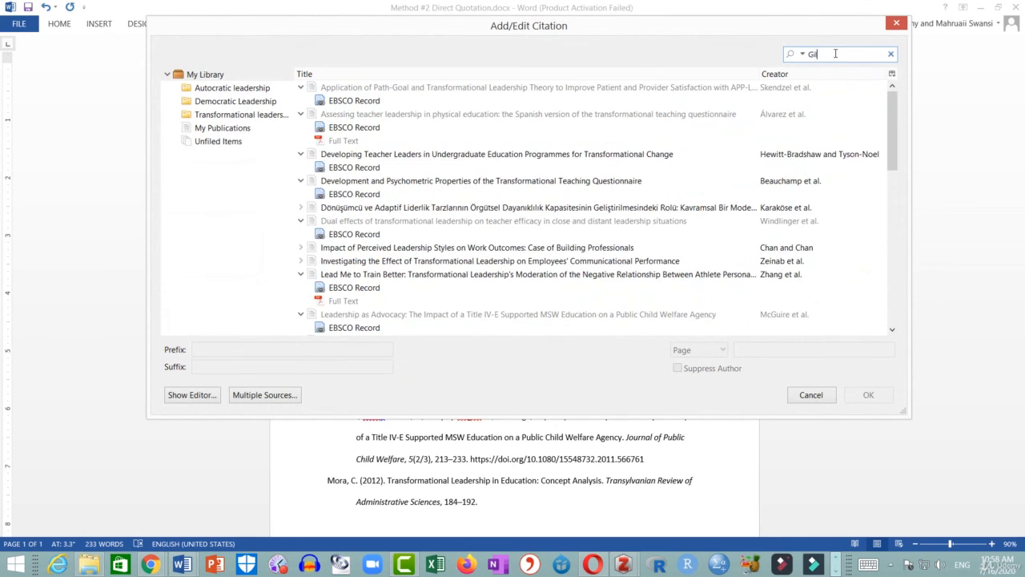
pyautogui.write('es')
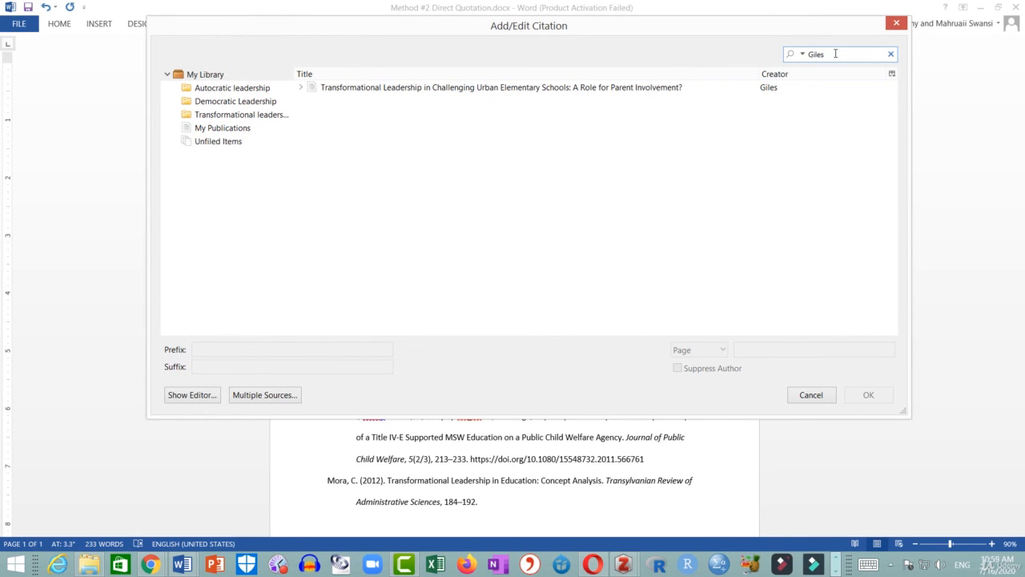
pyautogui.click(627, 92)
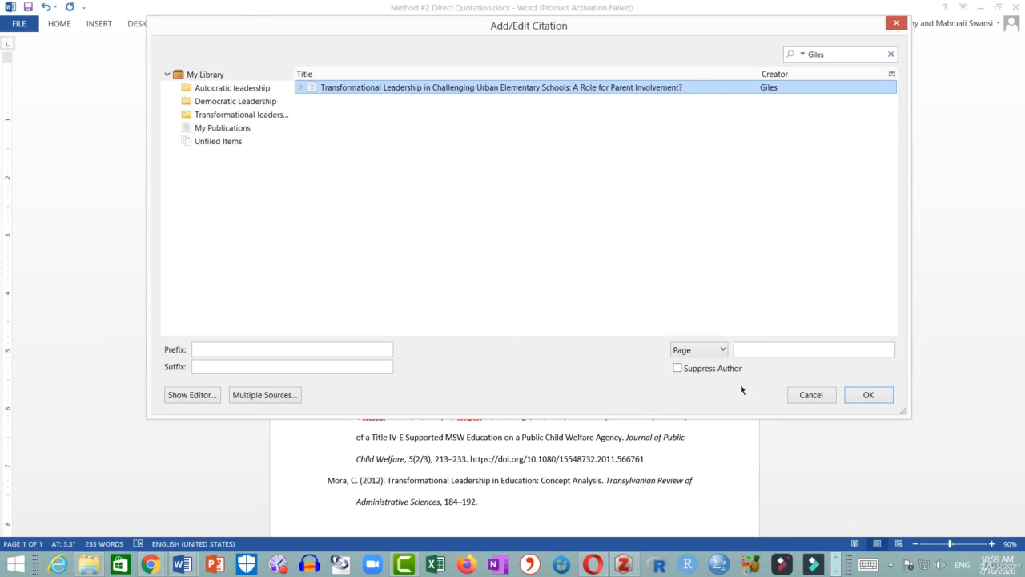
pyautogui.click(691, 370)
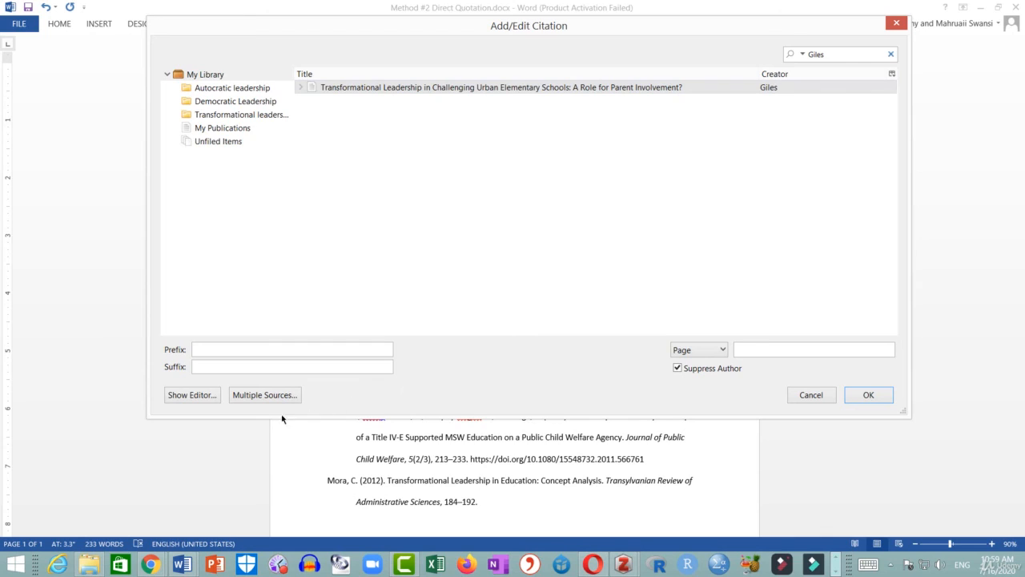
# Edit the citation text in the editor to read (para. 4) instead of the year and insert it.
pyautogui.click(196, 401)
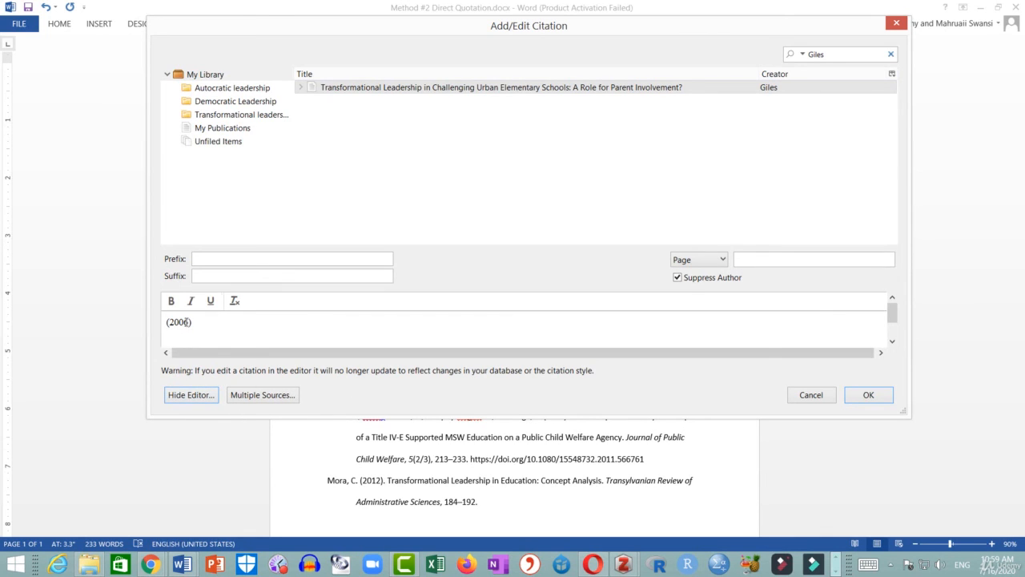
pyautogui.click(186, 322)
pyautogui.press('BackSpace')
pyautogui.press('BackSpace')
pyautogui.press('BackSpace')
pyautogui.press('BackSpace')
pyautogui.write('para. 4')
pyautogui.click(868, 394)
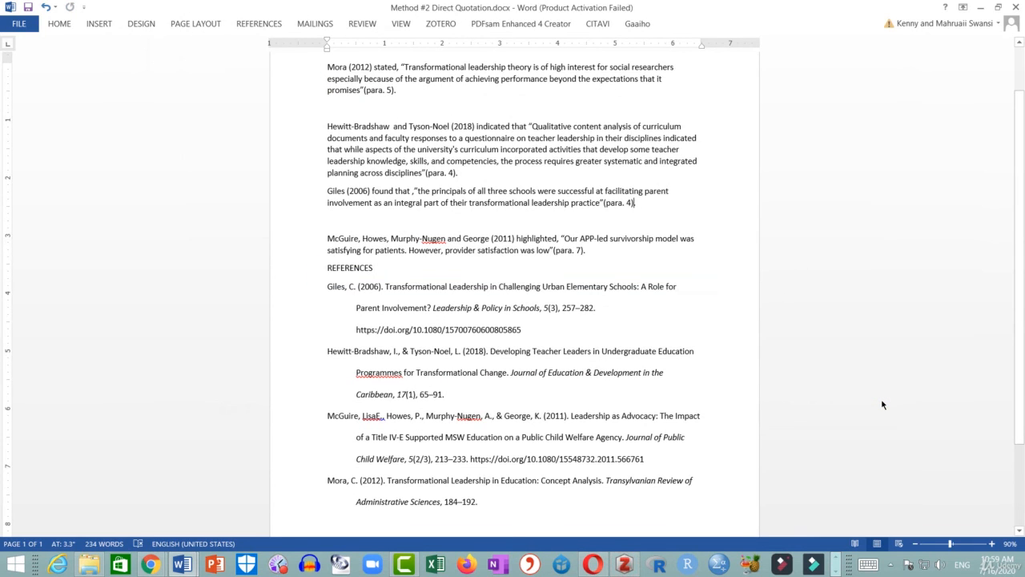